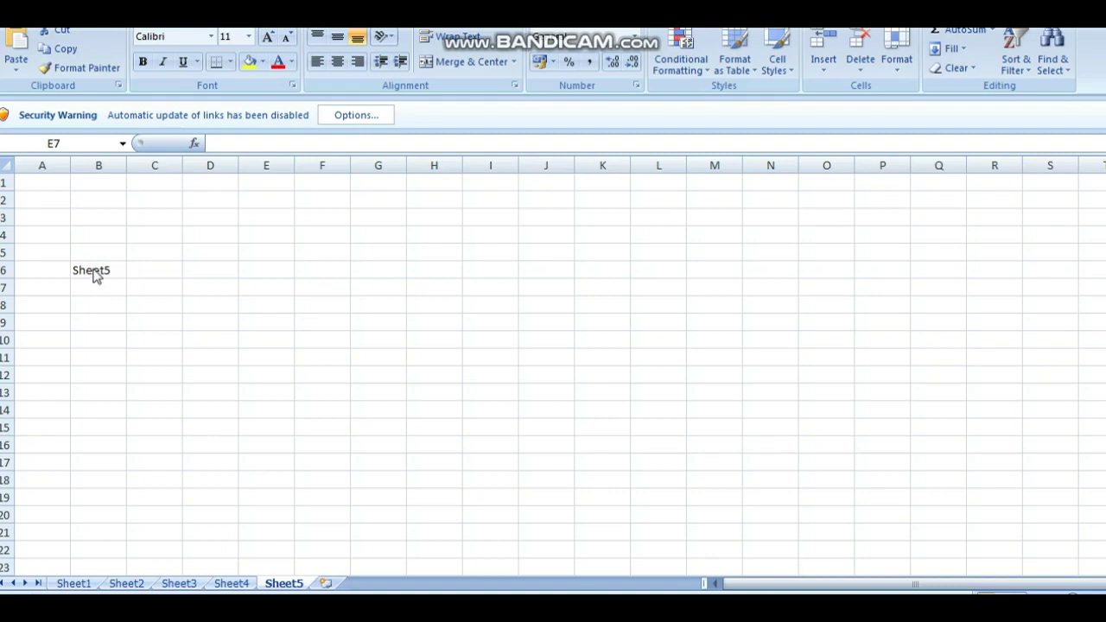
# Step: Copy the sheet-name formula text from B6's formula bar, leaving B6 unchanged
pyautogui.click(84, 270)
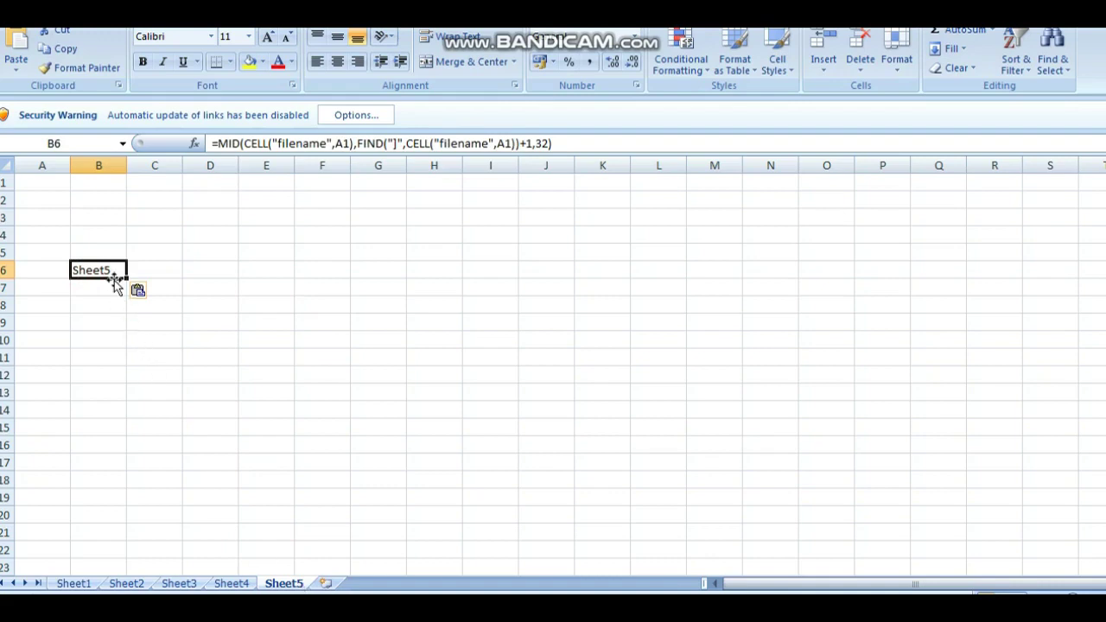
pyautogui.moveTo(585, 143); pyautogui.dragTo(207, 143)
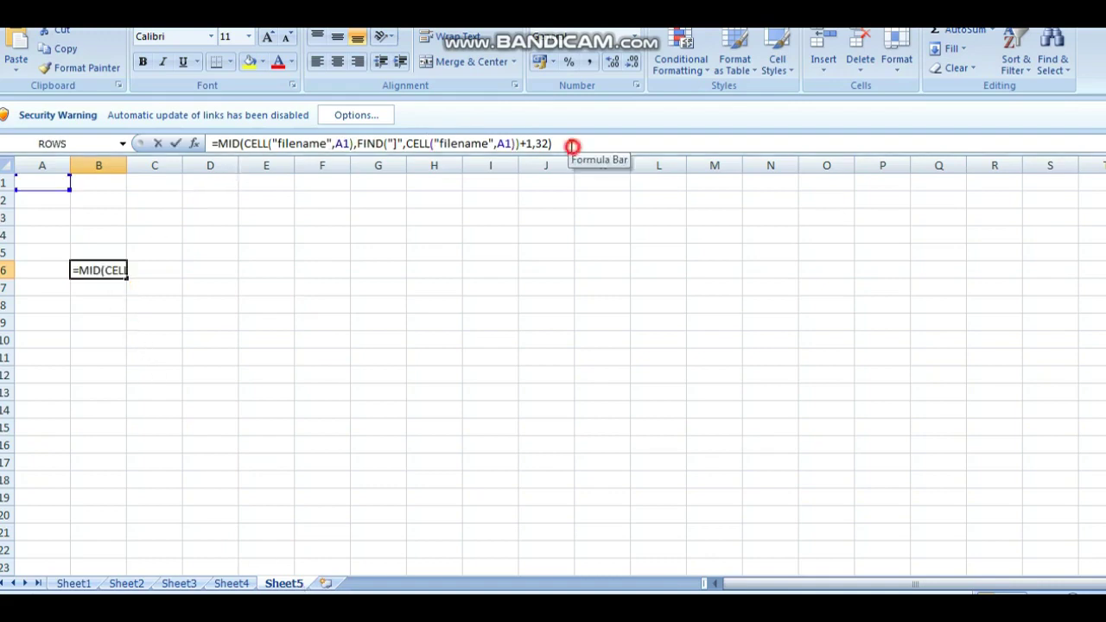
pyautogui.rightClick(227, 143)
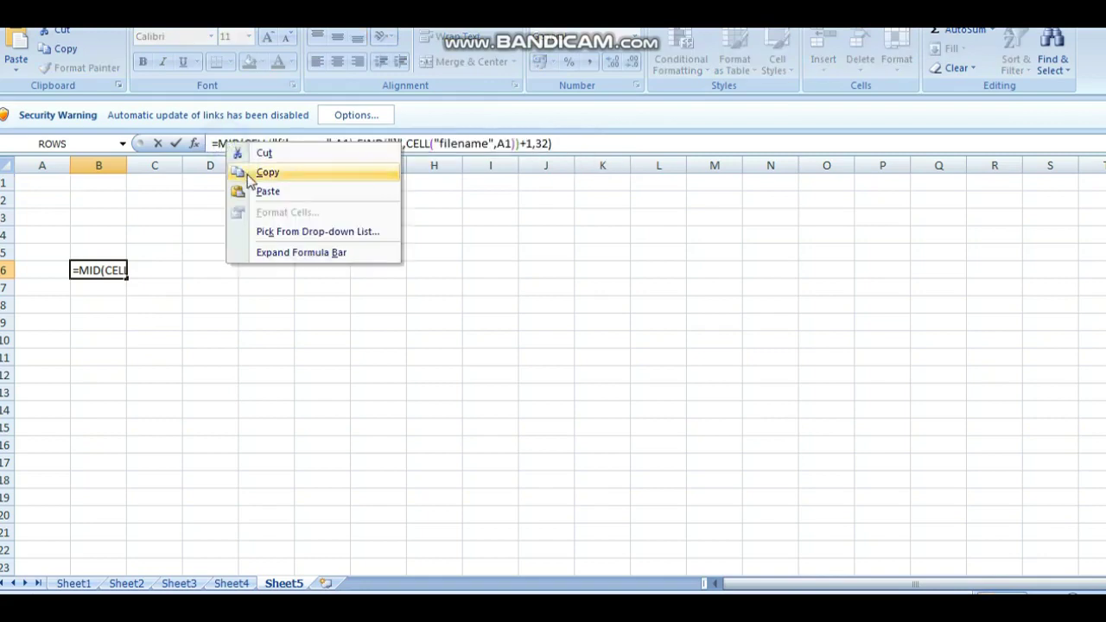
pyautogui.click(254, 170)
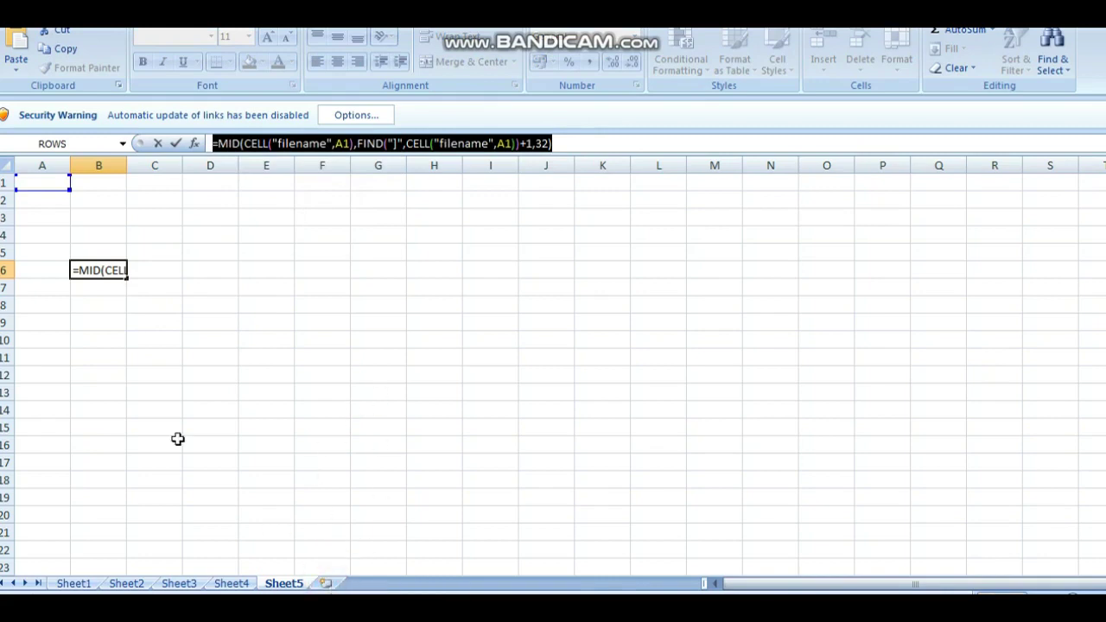
pyautogui.rightClick(373, 145)
pyautogui.click(421, 174)
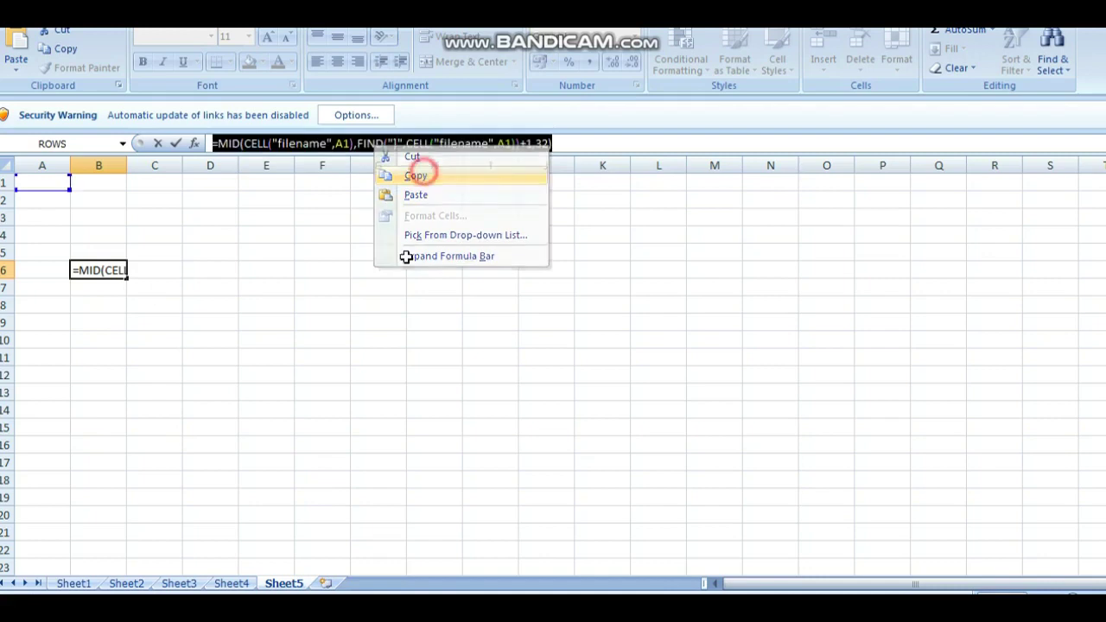
pyautogui.click(110, 270)
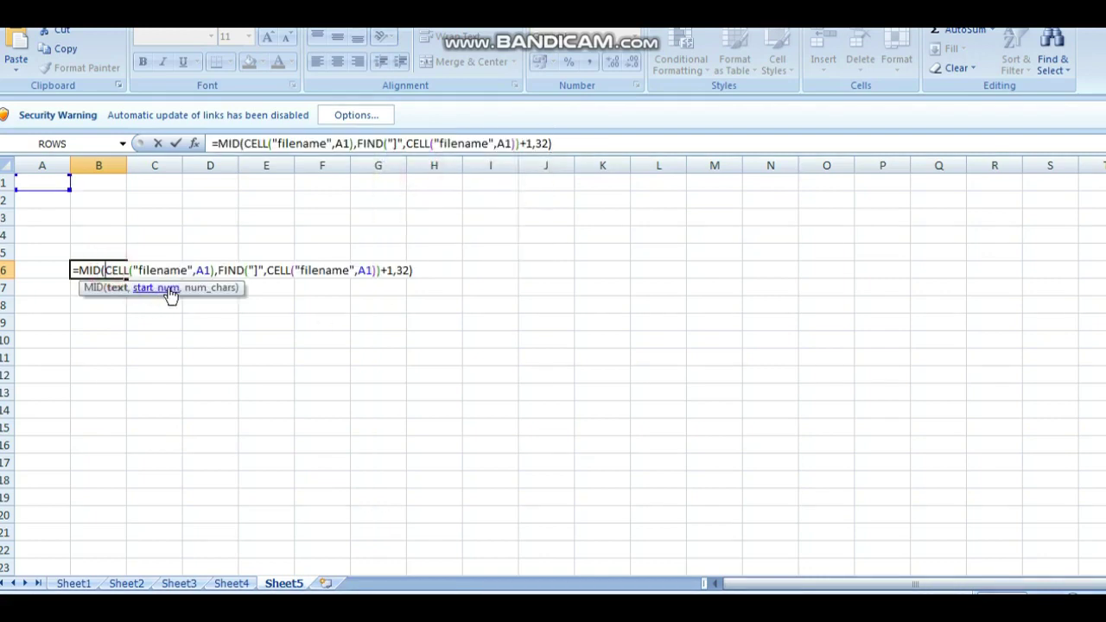
pyautogui.press('Return')
# Step: Paste the formula into B4 of a new Sheet6, where it shows Sheet6, then return to Sheet4
pyautogui.click(324, 583)
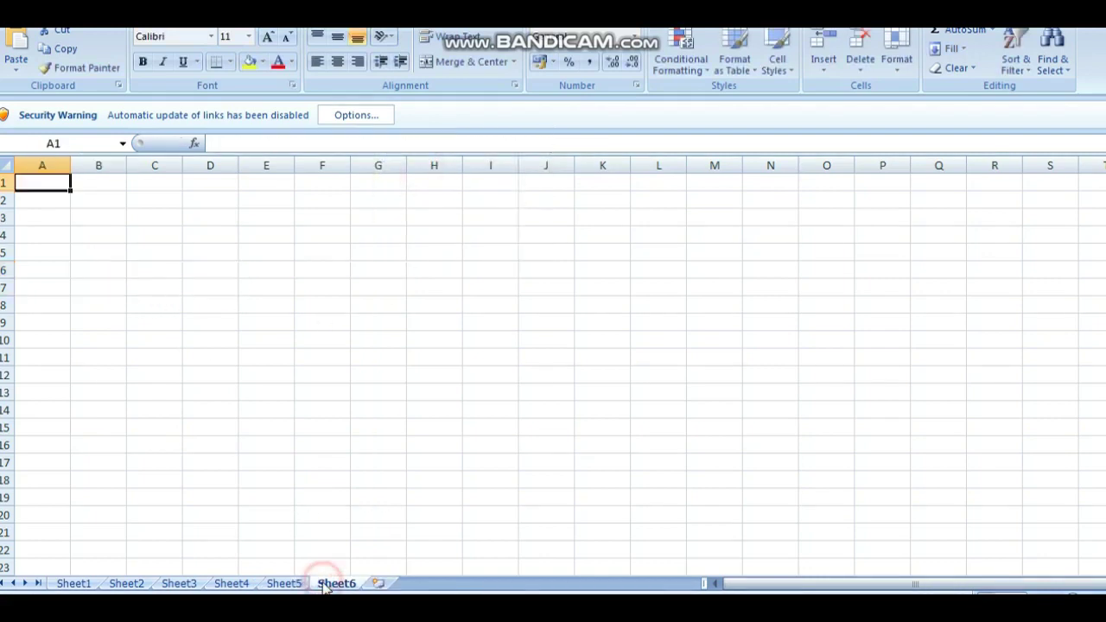
pyautogui.rightClick(121, 234)
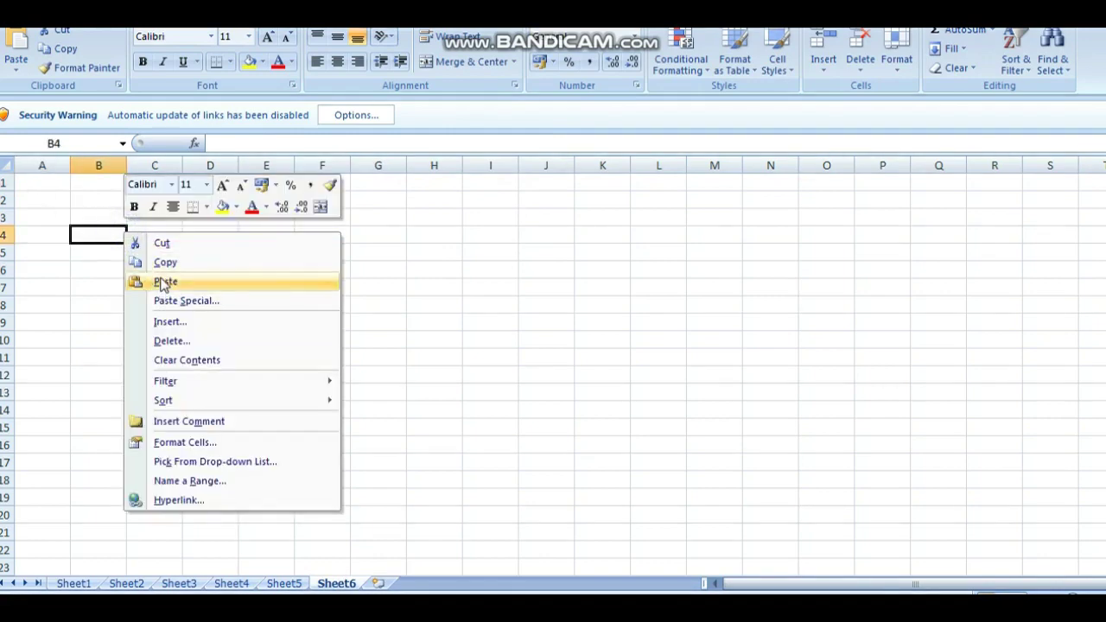
pyautogui.click(165, 280)
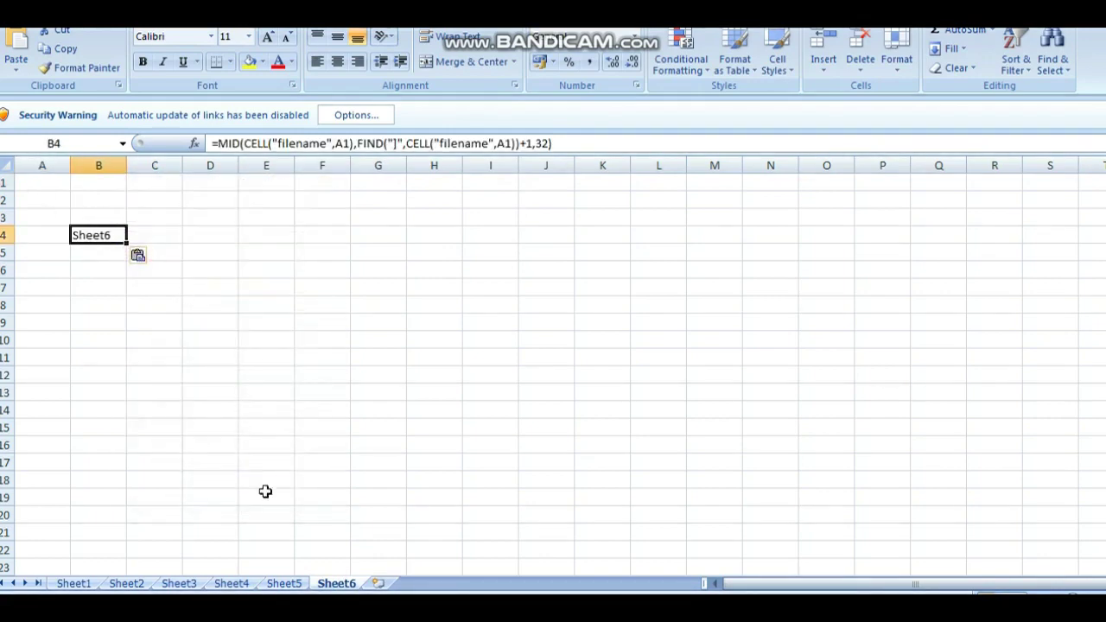
pyautogui.click(232, 583)
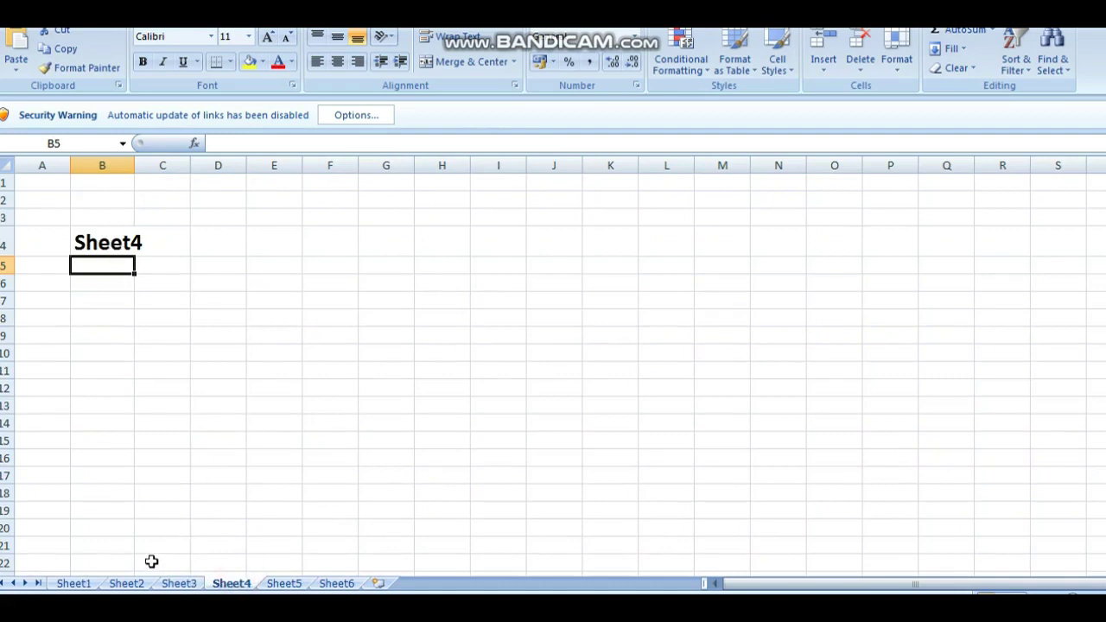
# Step: Check B4's formula, then enter =cell("filename",a10) in B5 to show the full file path
pyautogui.click(118, 241)
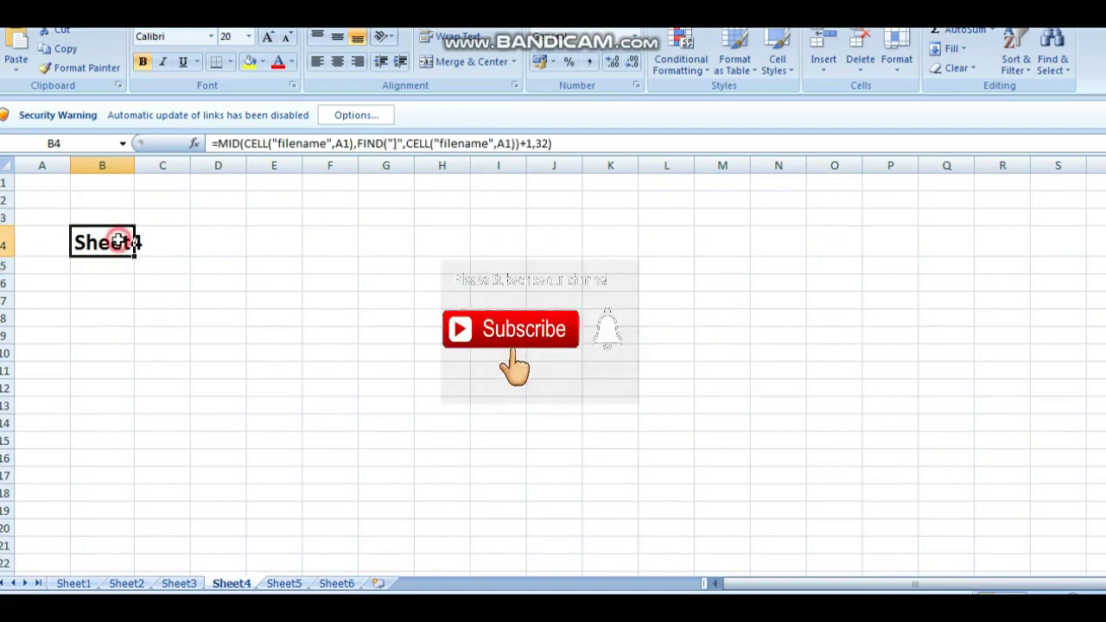
pyautogui.doubleClick(118, 241)
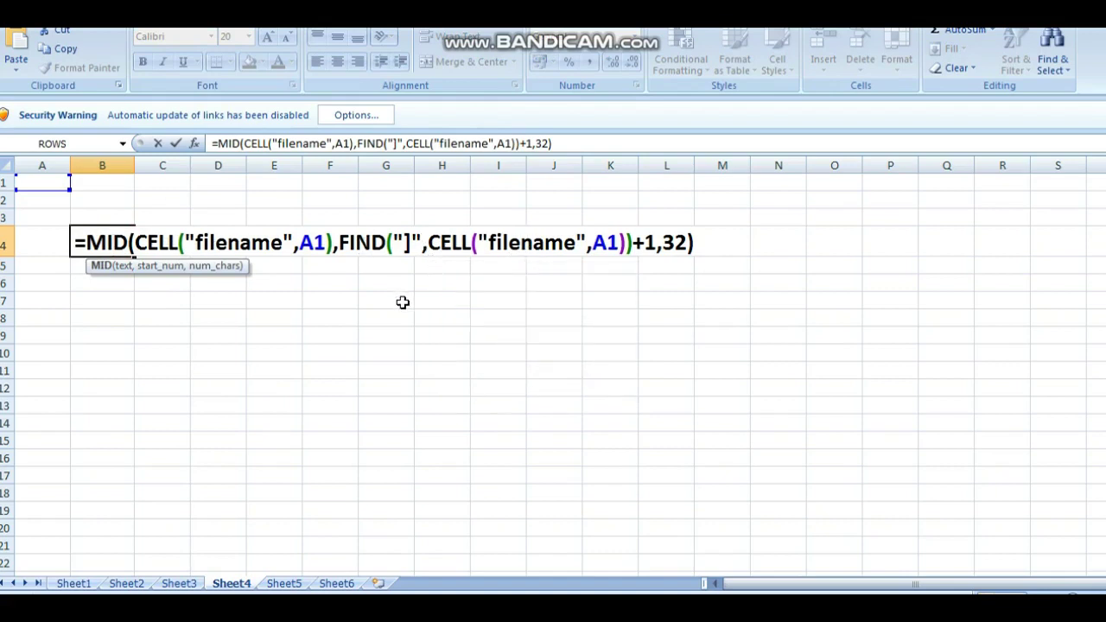
pyautogui.press('Return')
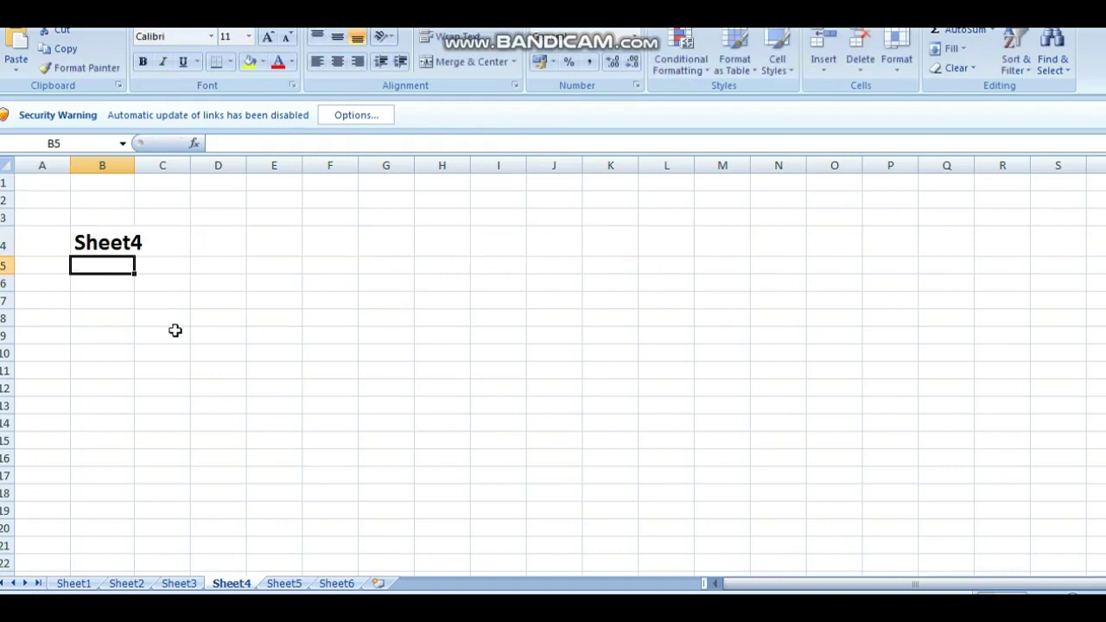
pyautogui.write('=ce')
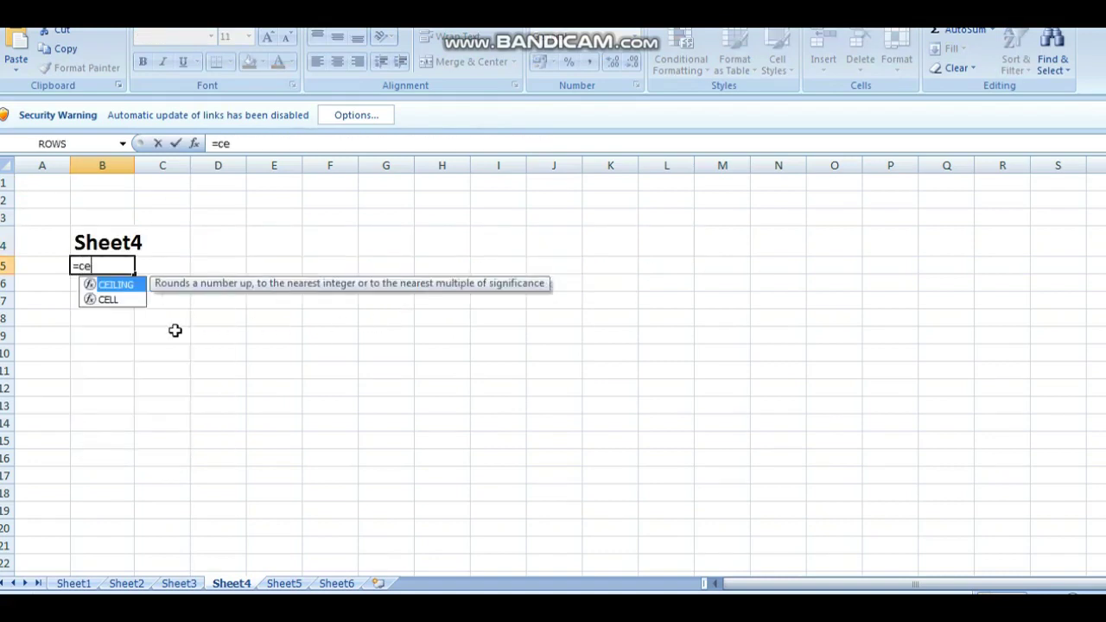
pyautogui.write('ll(')
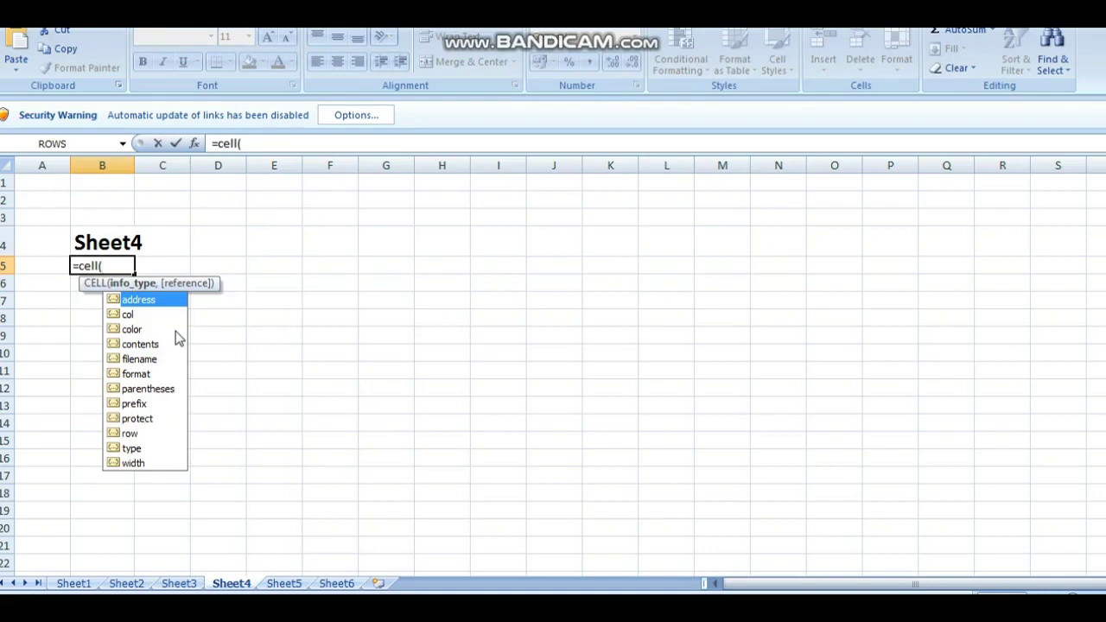
pyautogui.write('"file')
pyautogui.write('name')
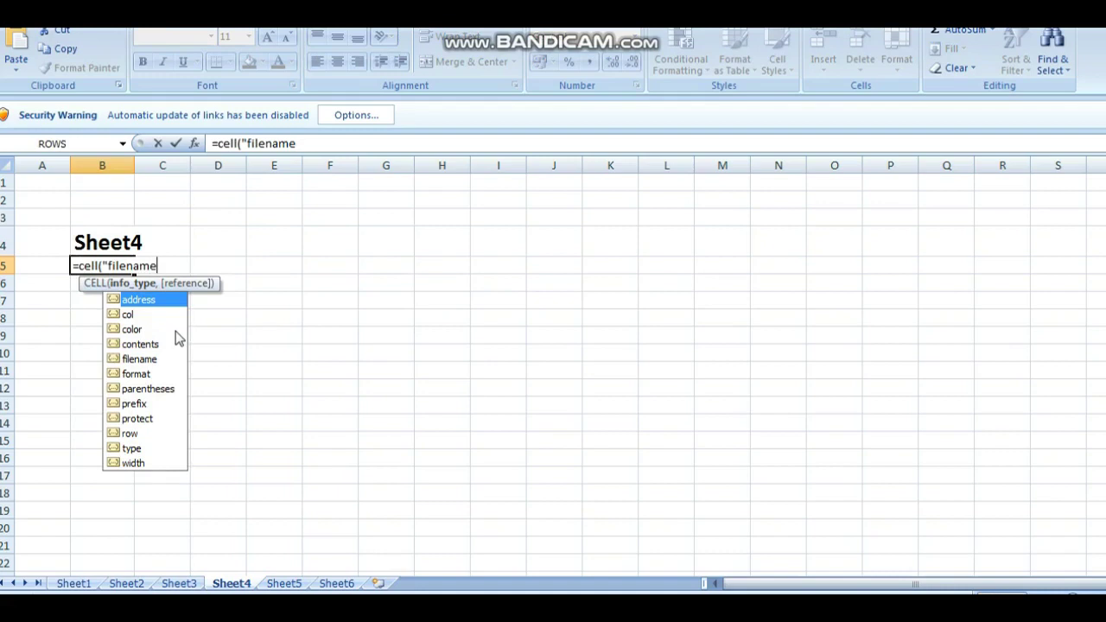
pyautogui.write('"')
pyautogui.write(',')
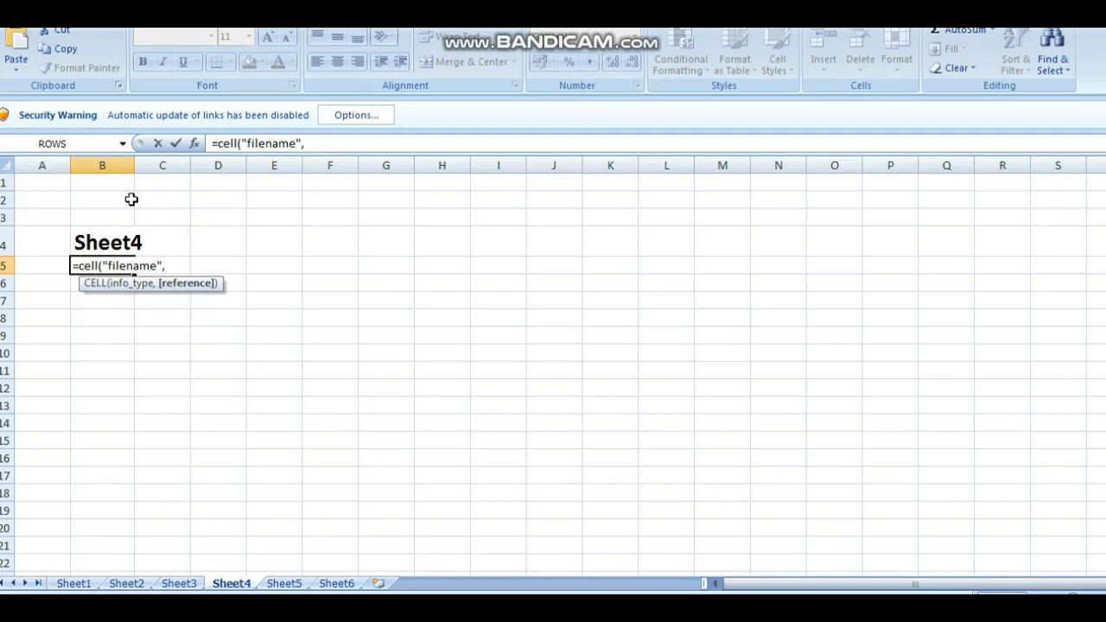
pyautogui.write('a')
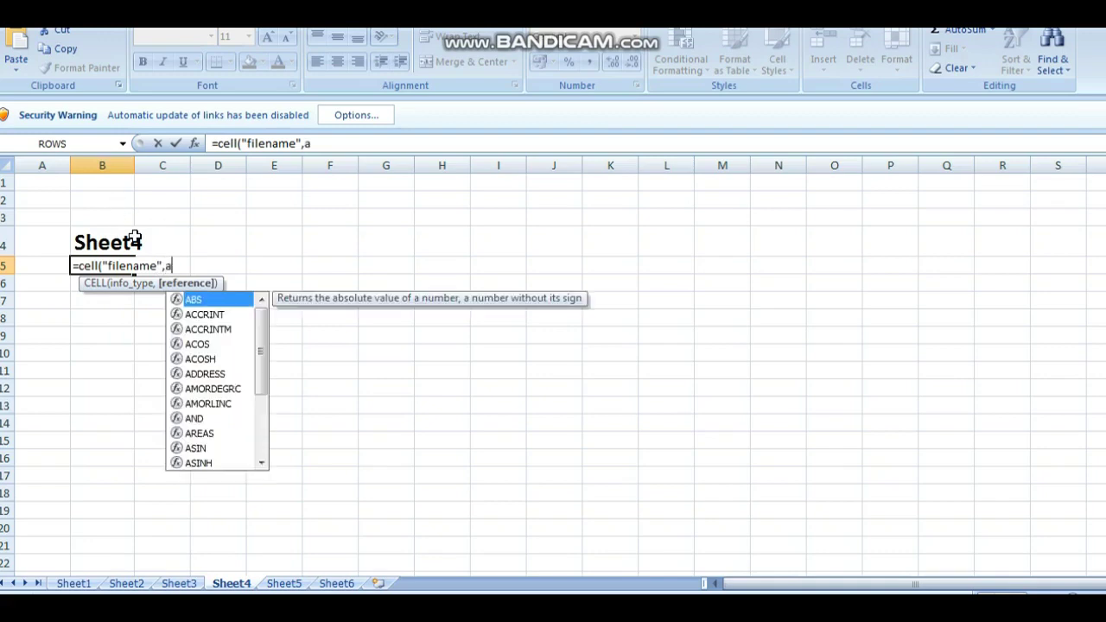
pyautogui.write('10')
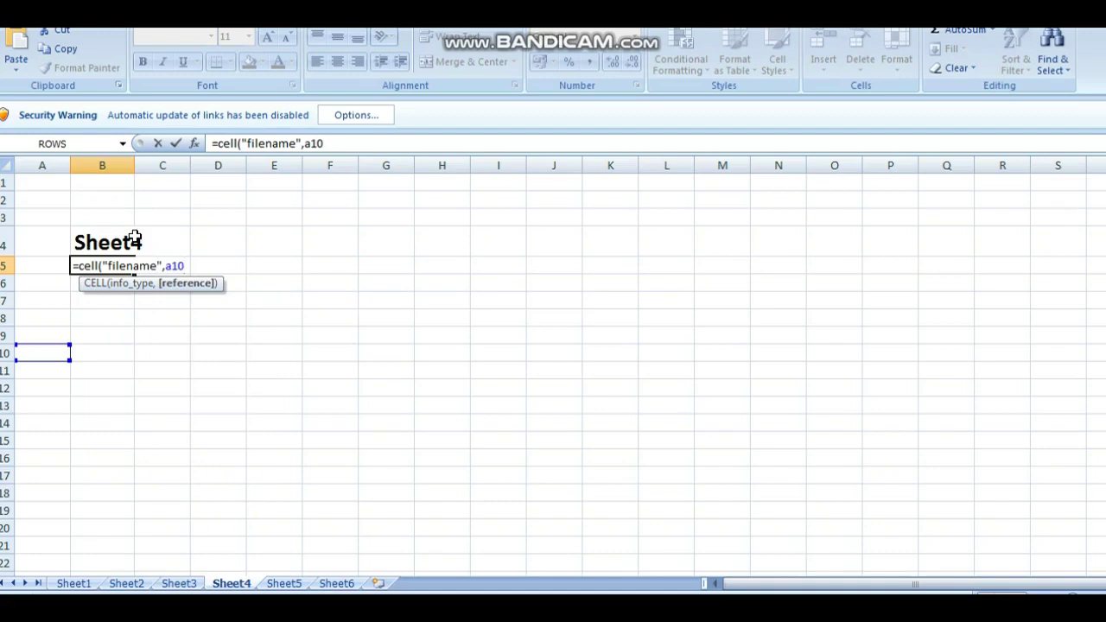
pyautogui.write(')')
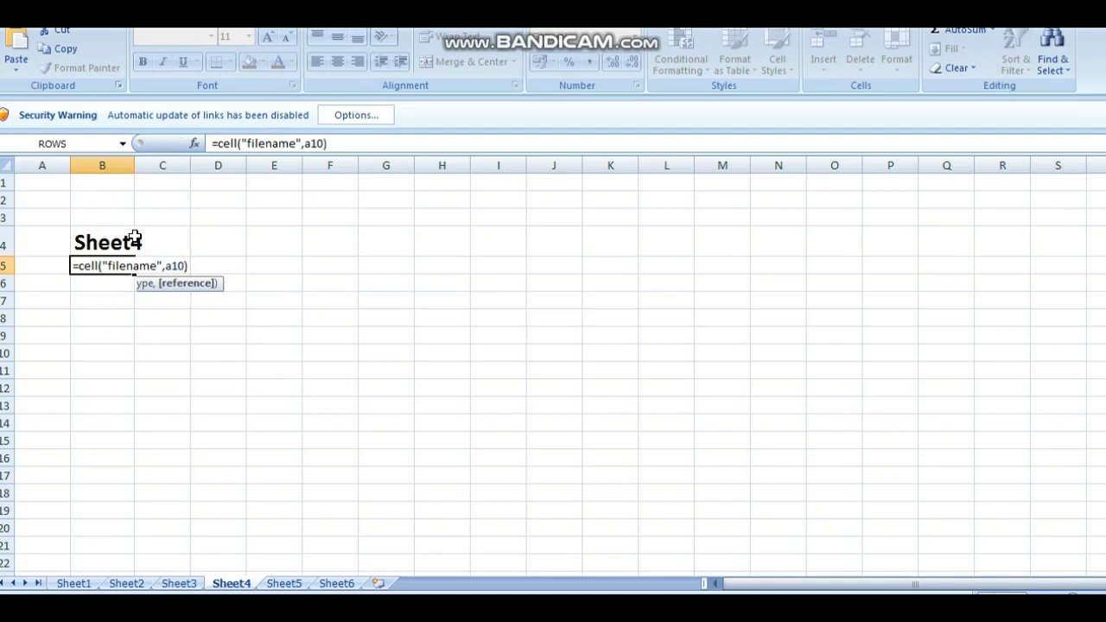
pyautogui.press('Return')
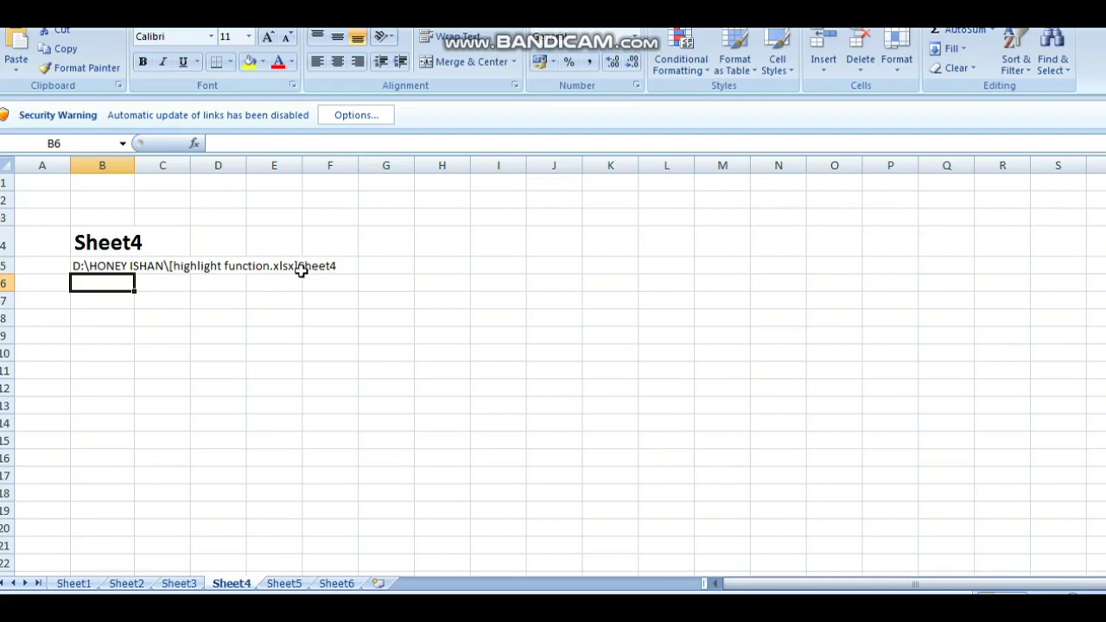
pyautogui.click(90, 267)
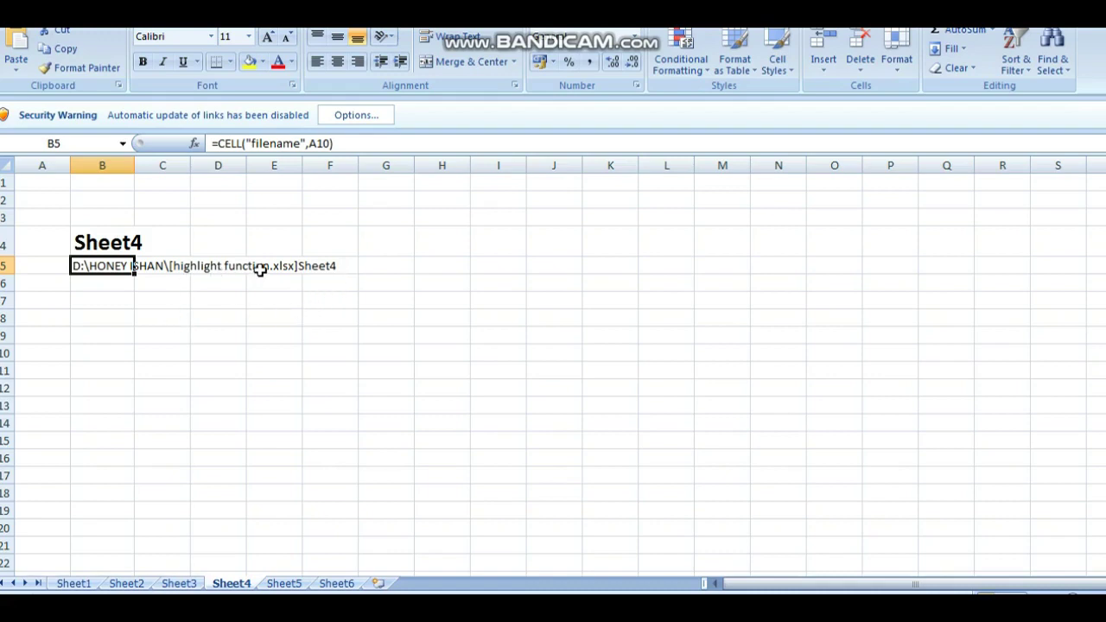
# Step: Enter =FIND("y",D9) in B7 after cancelling a first attempt
pyautogui.click(161, 321)
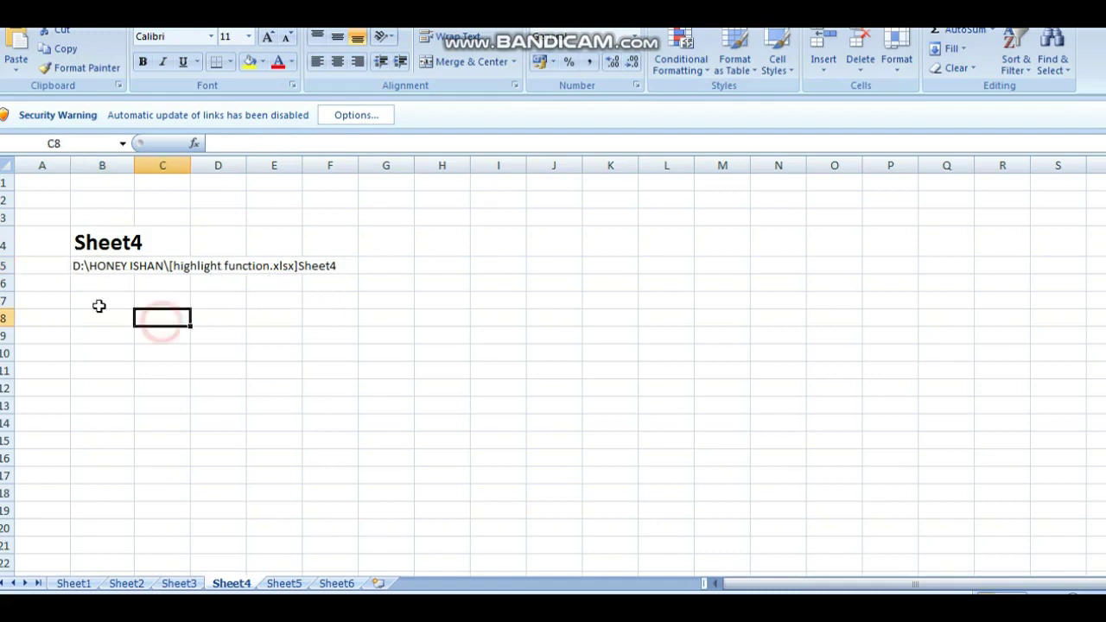
pyautogui.click(82, 302)
pyautogui.write('=')
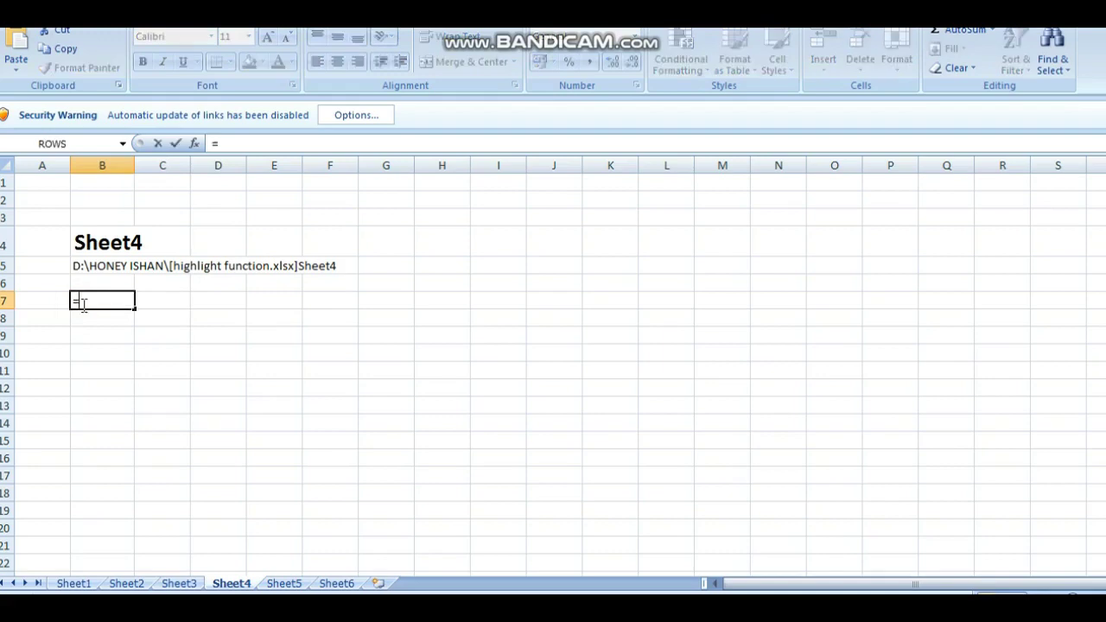
pyautogui.write('f')
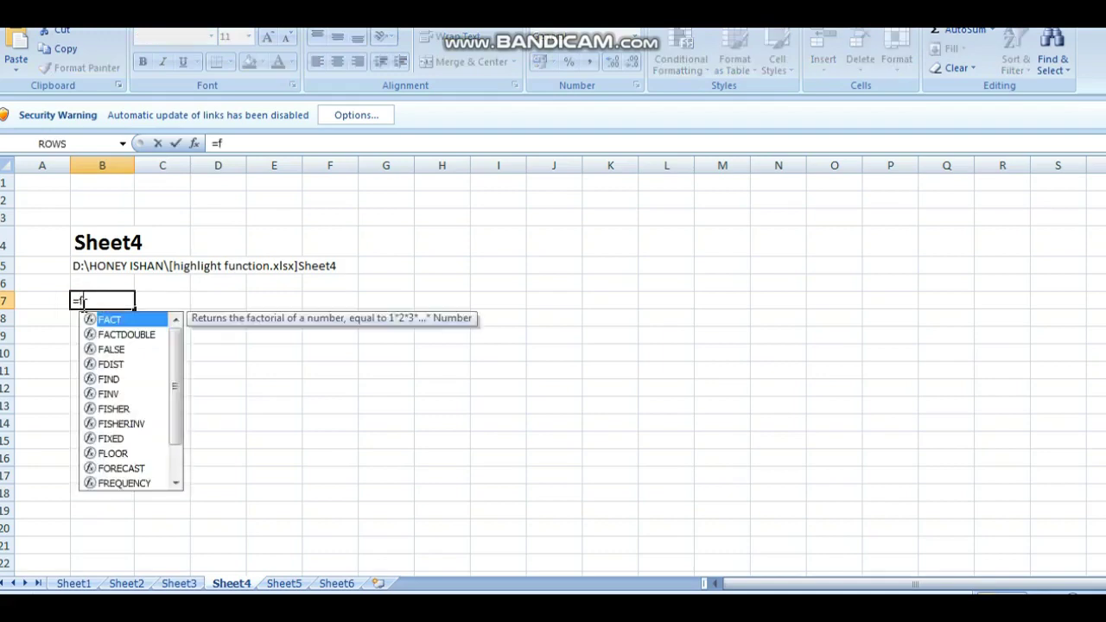
pyautogui.write('ind')
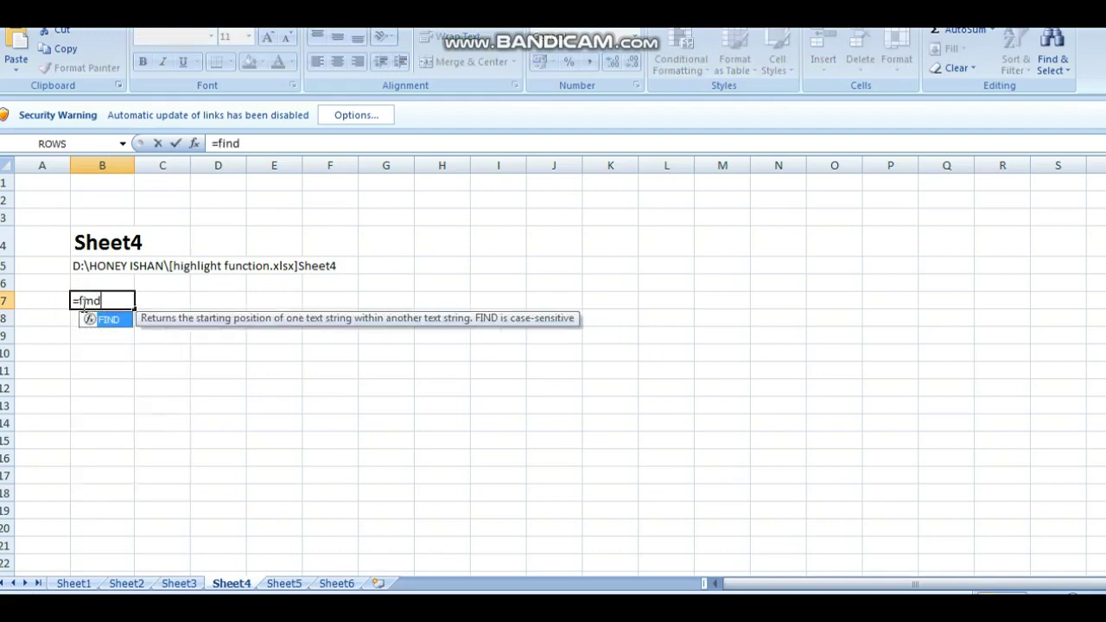
pyautogui.write('(')
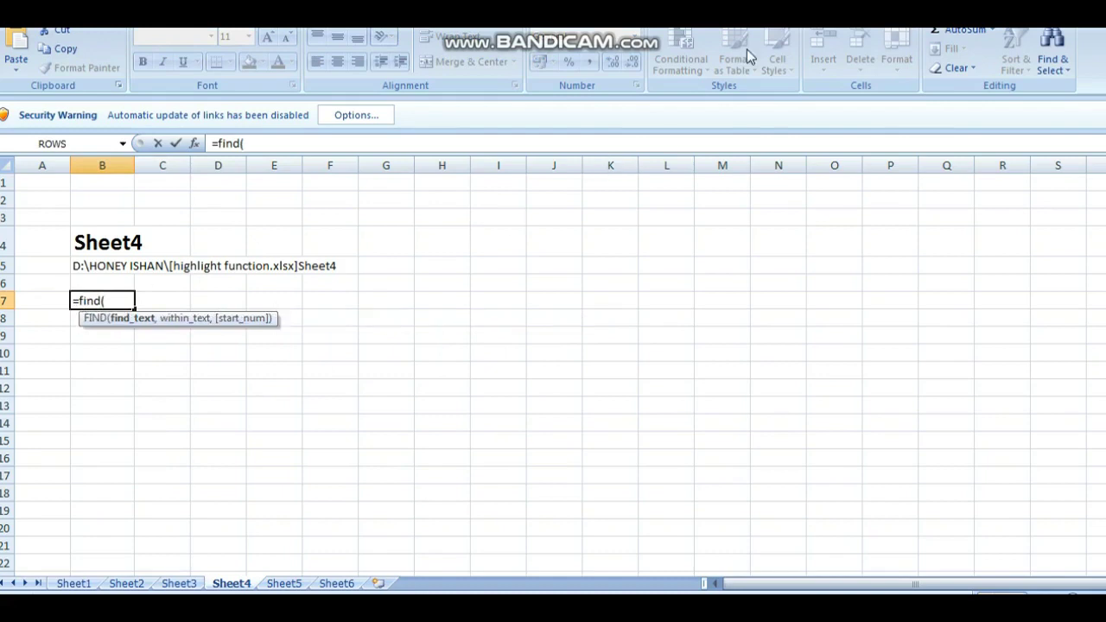
pyautogui.press('Escape')
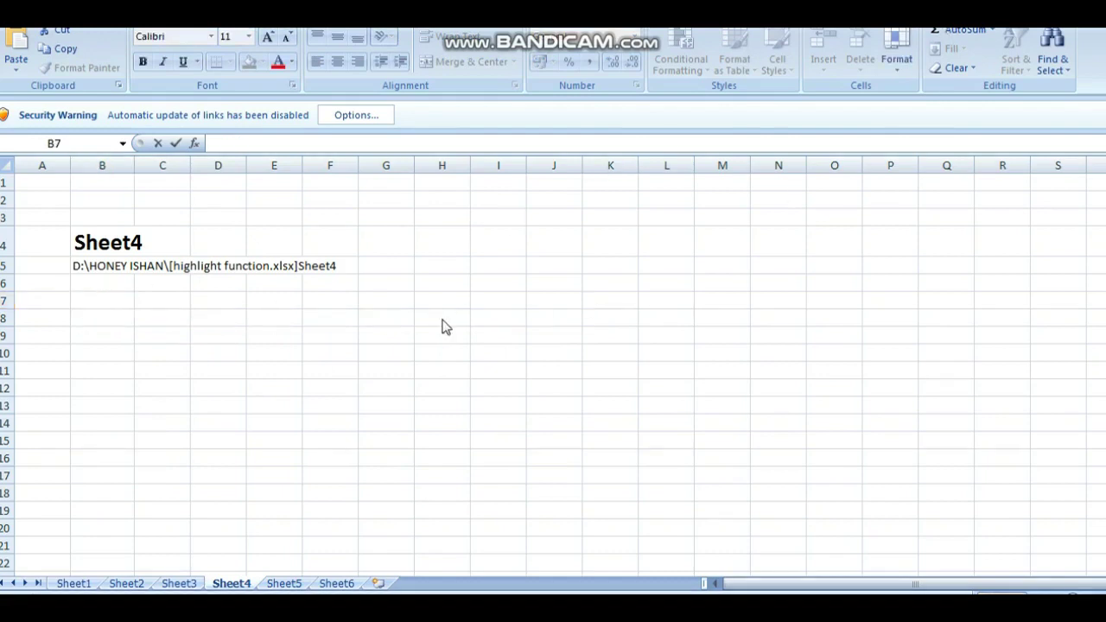
pyautogui.click(74, 308)
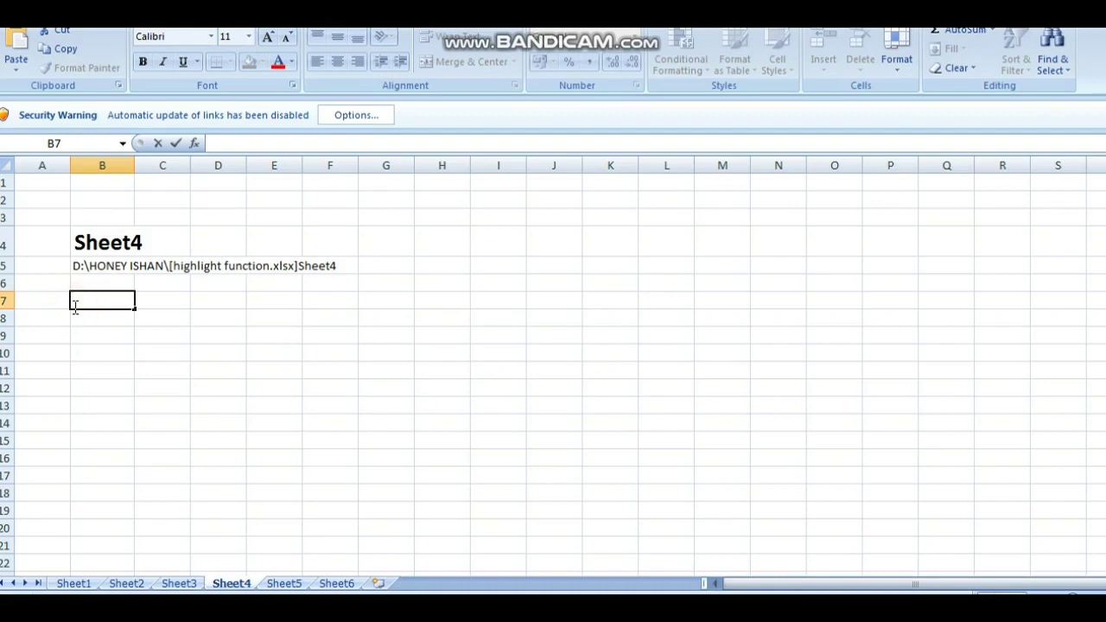
pyautogui.write('=find')
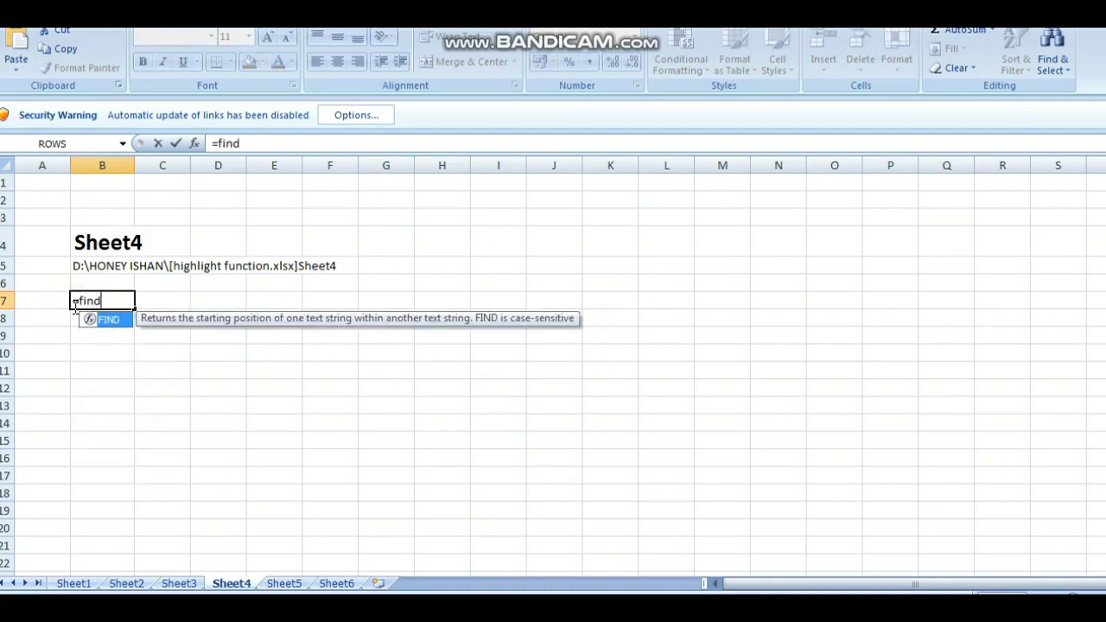
pyautogui.write('(')
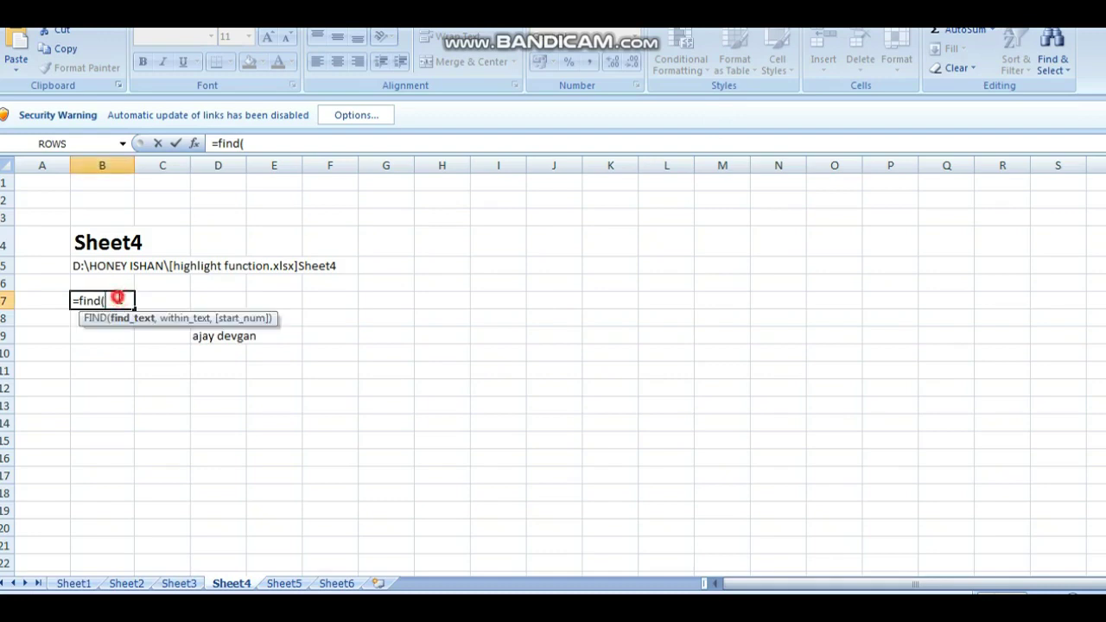
pyautogui.click(113, 295)
pyautogui.write(',')
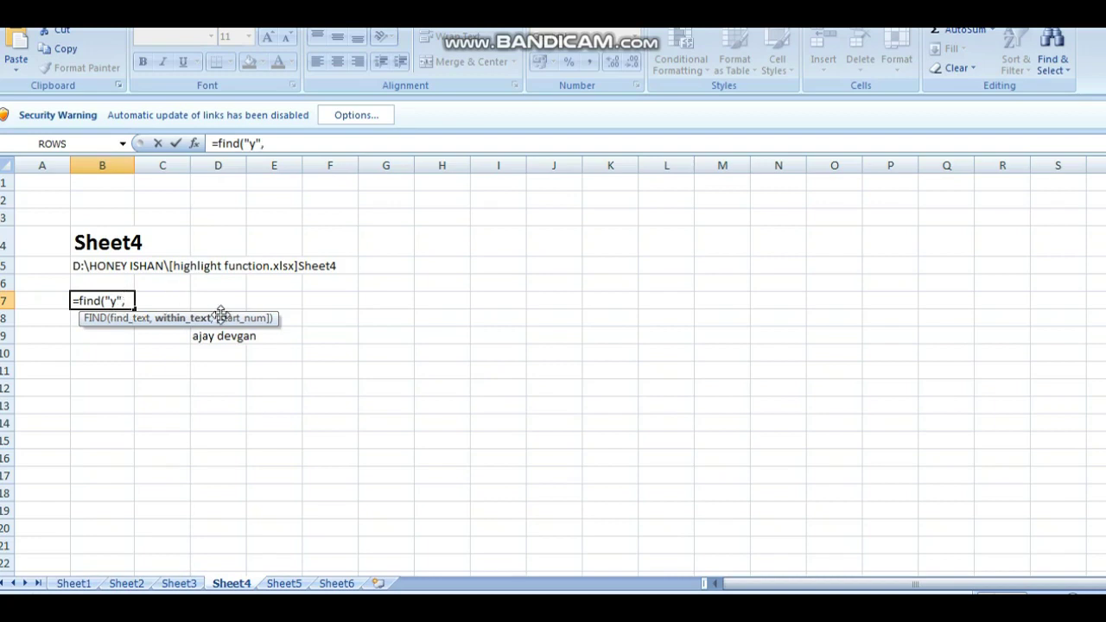
pyautogui.click(225, 339)
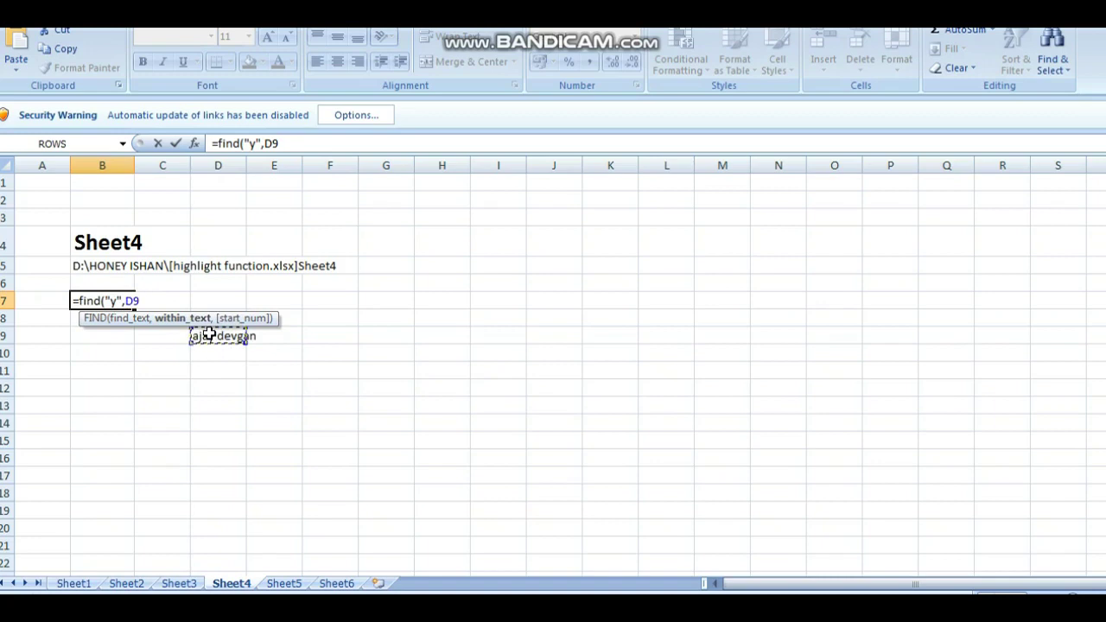
pyautogui.write(')')
pyautogui.press('Return')
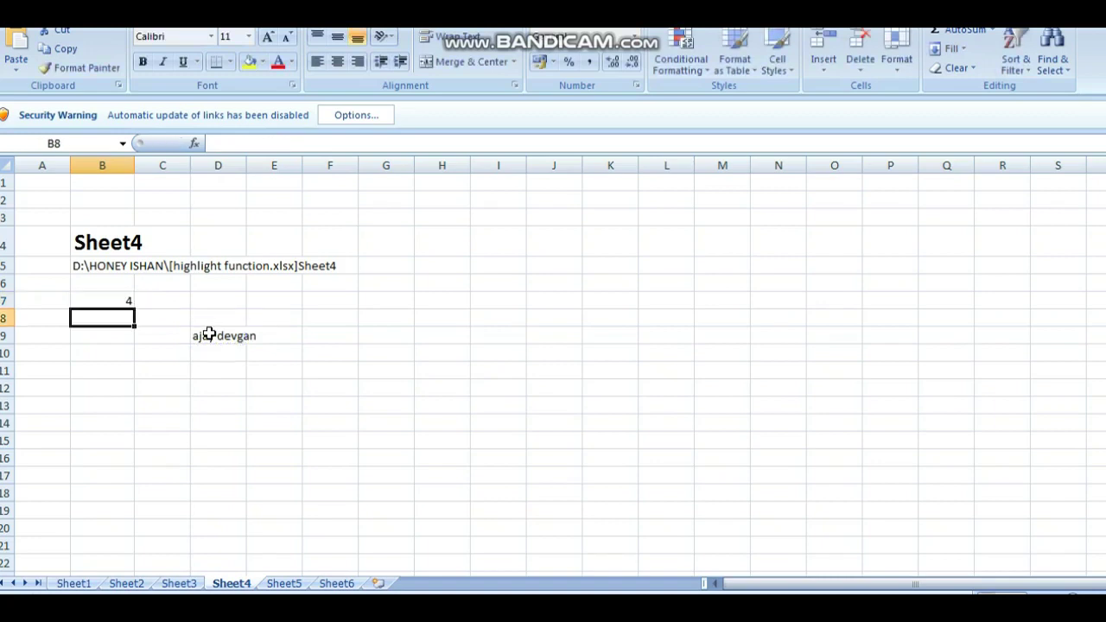
# Step: Replace D9 with the literal "ajay devgan" in B7's FIND formula, returning 4
pyautogui.click(119, 300)
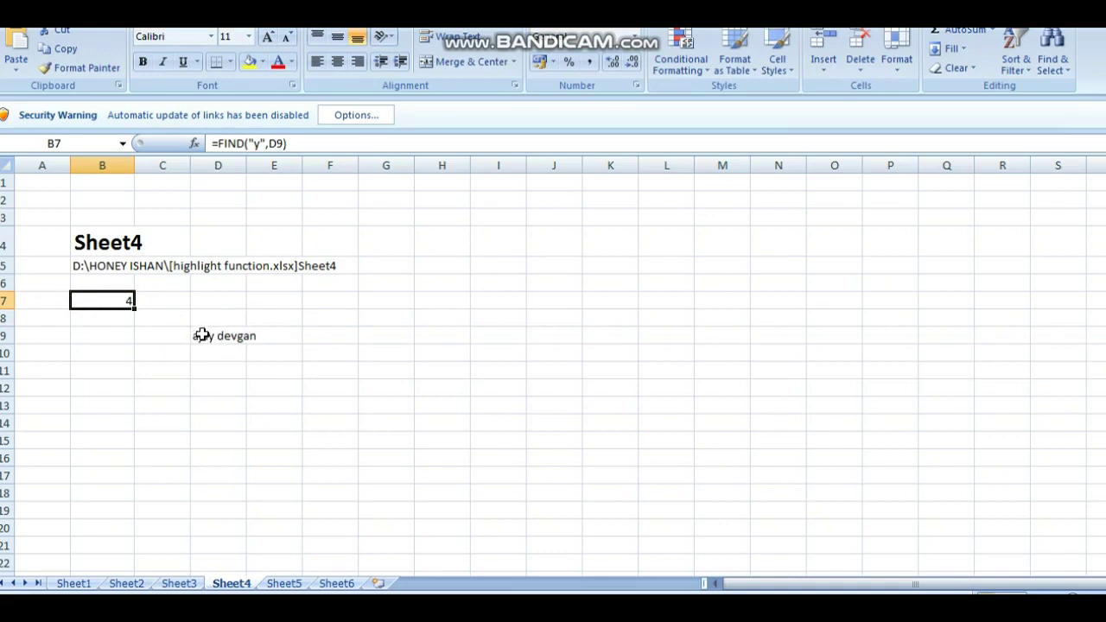
pyautogui.doubleClick(122, 298)
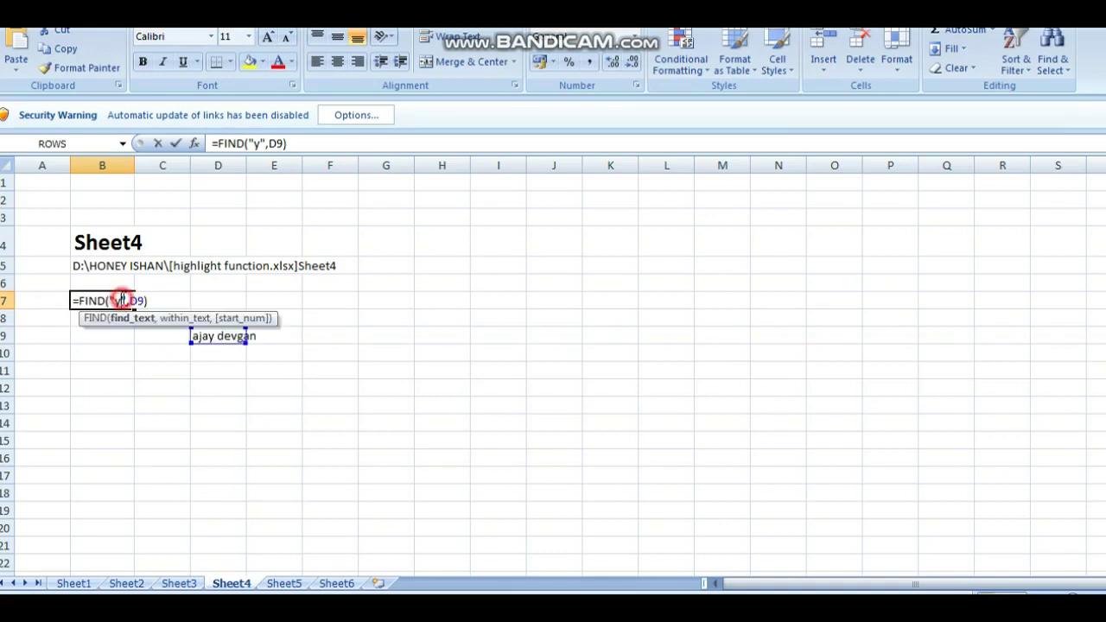
pyautogui.click(140, 299)
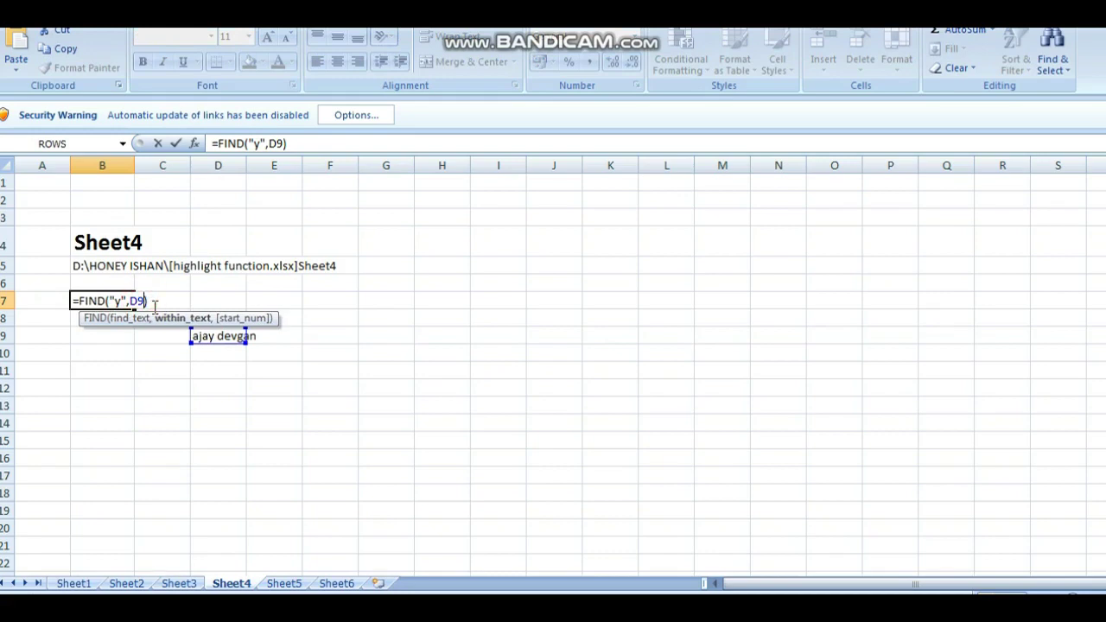
pyautogui.press('BackSpace')
pyautogui.press('BackSpace')
pyautogui.write('"')
pyautogui.write('ajay')
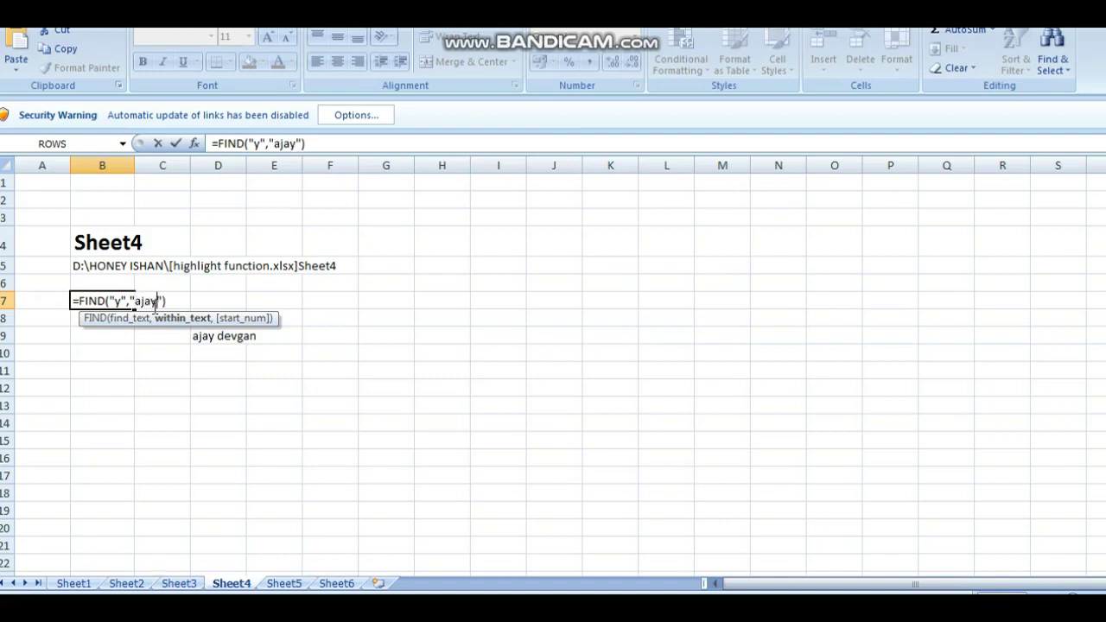
pyautogui.write(' devgan')
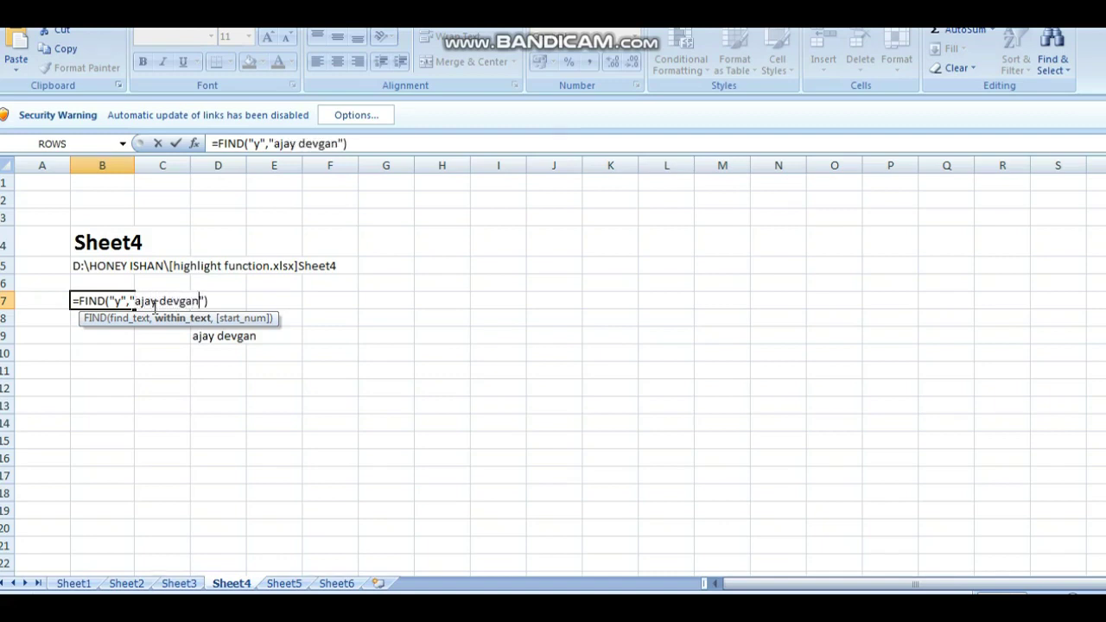
pyautogui.press('Return')
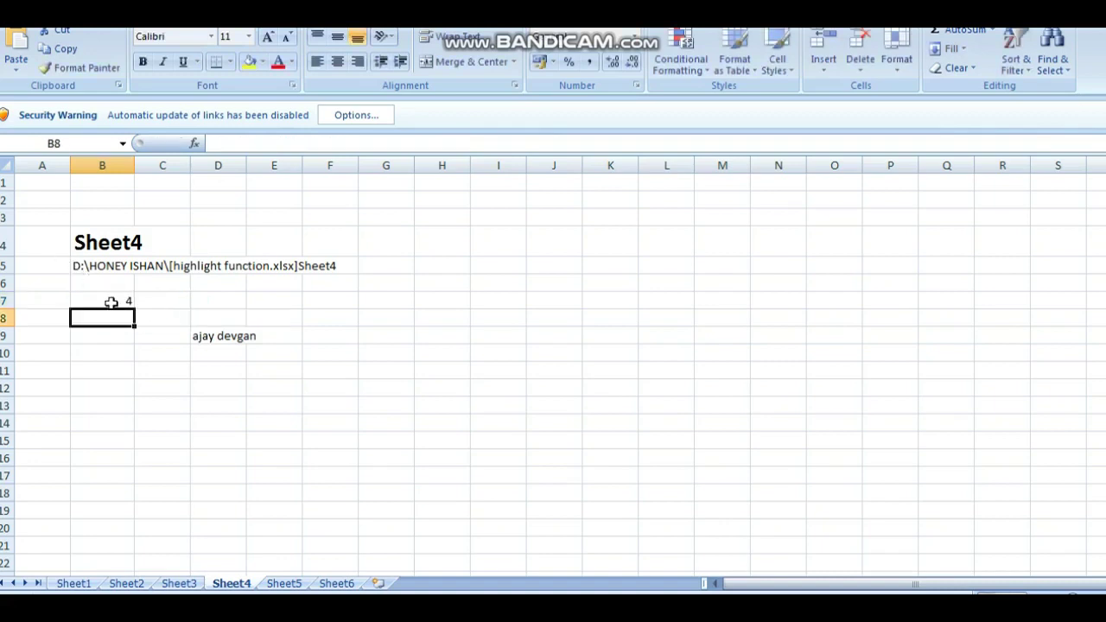
pyautogui.click(112, 301)
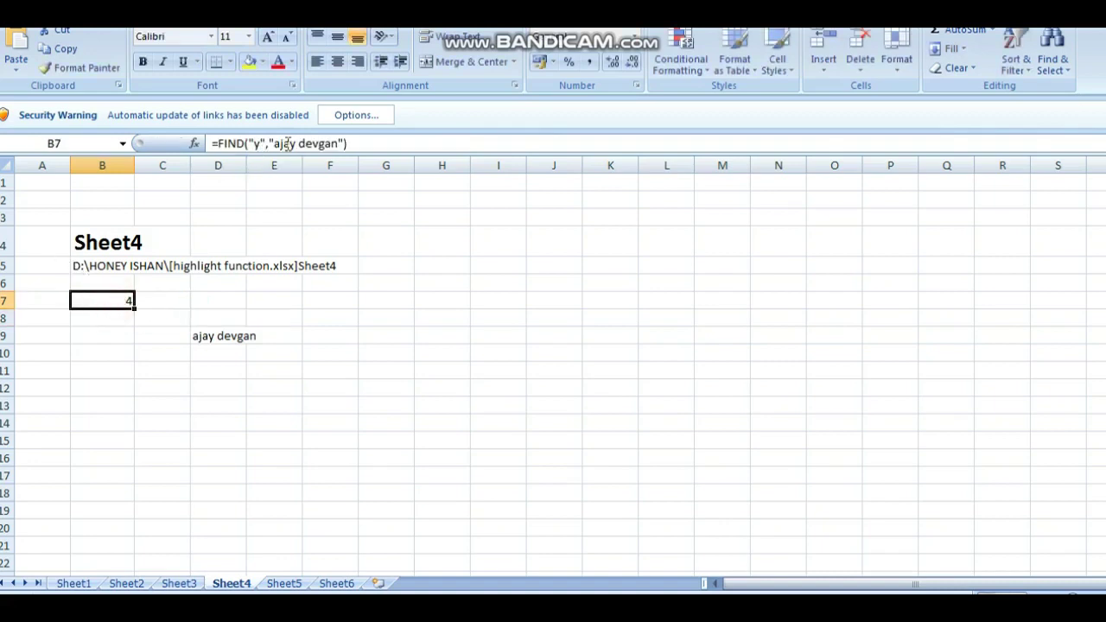
# Step: Edit B7 to =FIND("e","ajay devgan") so it returns 7
pyautogui.click(120, 301)
pyautogui.doubleClick(113, 299)
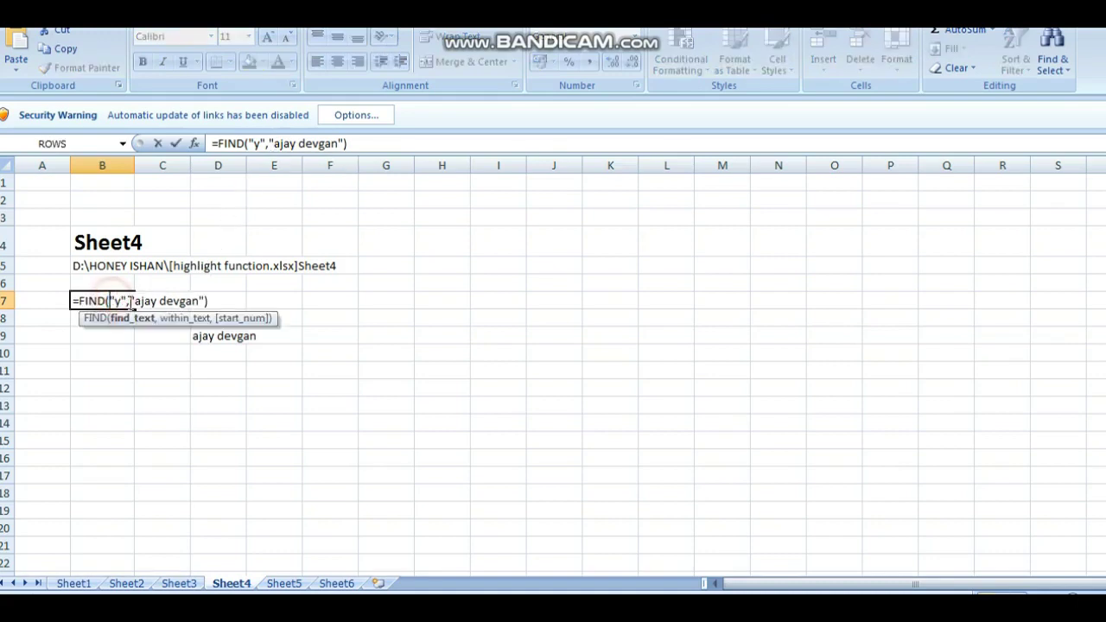
pyautogui.click(122, 301)
pyautogui.press('BackSpace')
pyautogui.write('e')
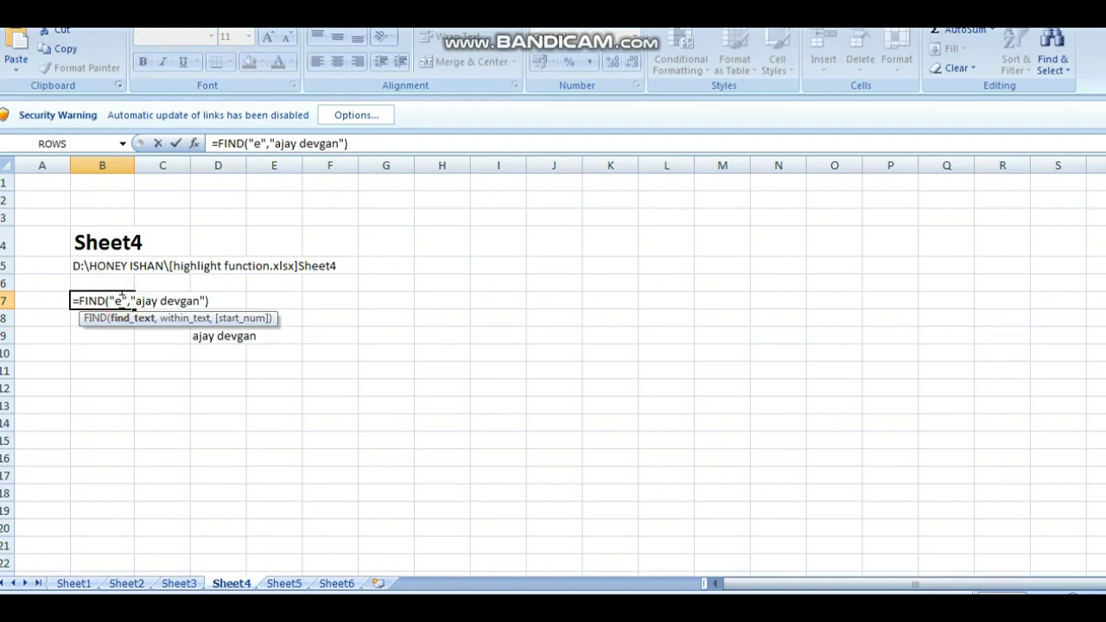
pyautogui.press('Return')
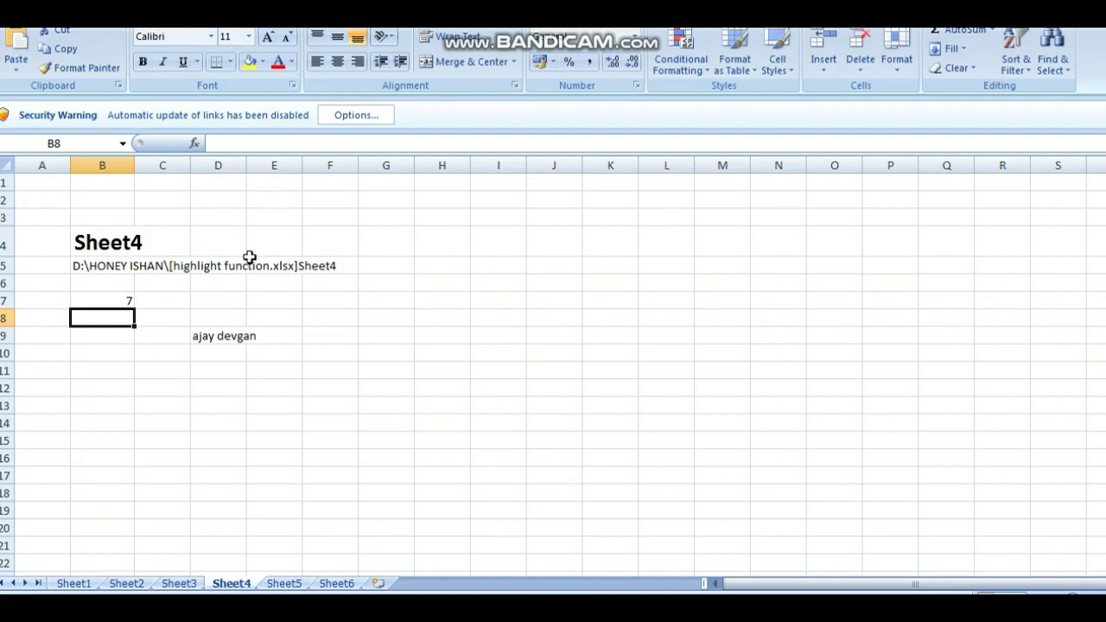
pyautogui.click(122, 301)
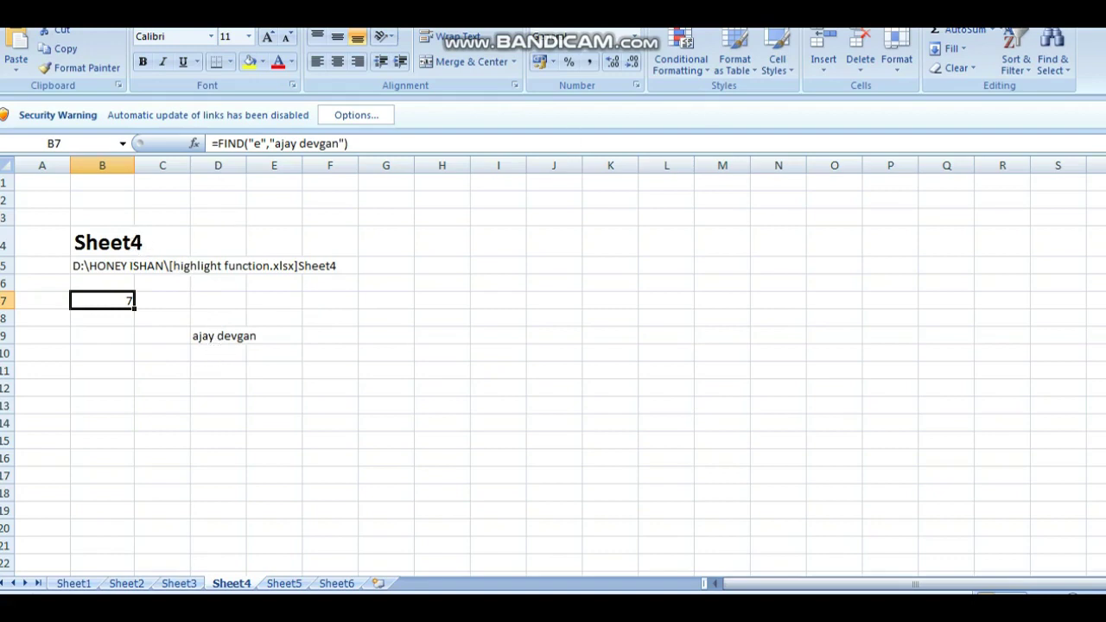
# Step: Review B4's MID/CELL sheet-name formula, then open C15 holding the typed =MID(D9,2,4)
pyautogui.click(102, 242)
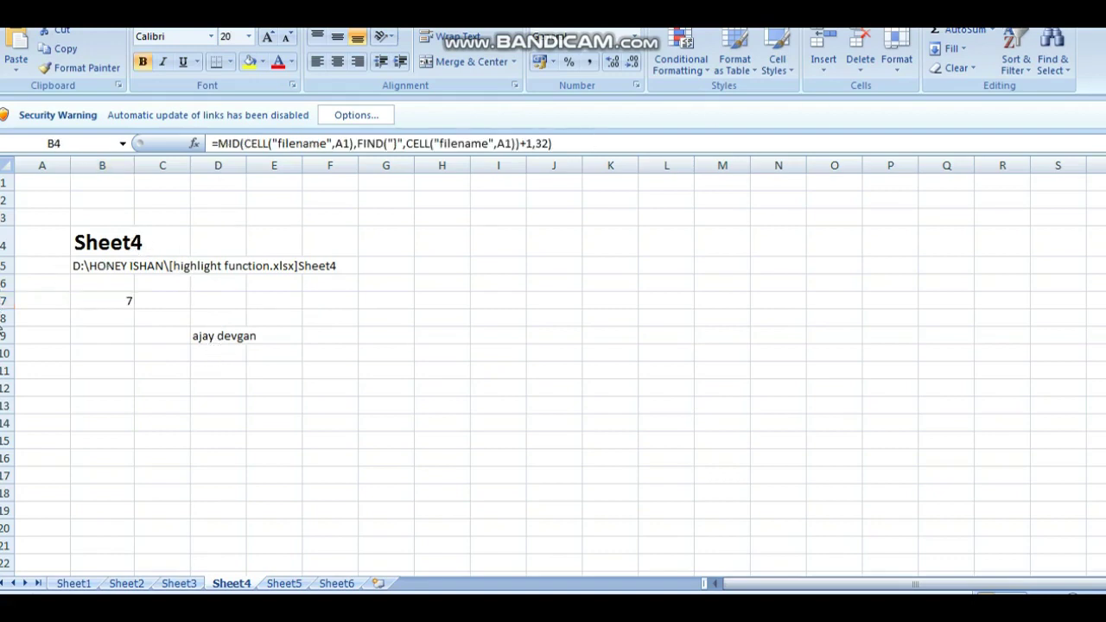
pyautogui.doubleClick(108, 241)
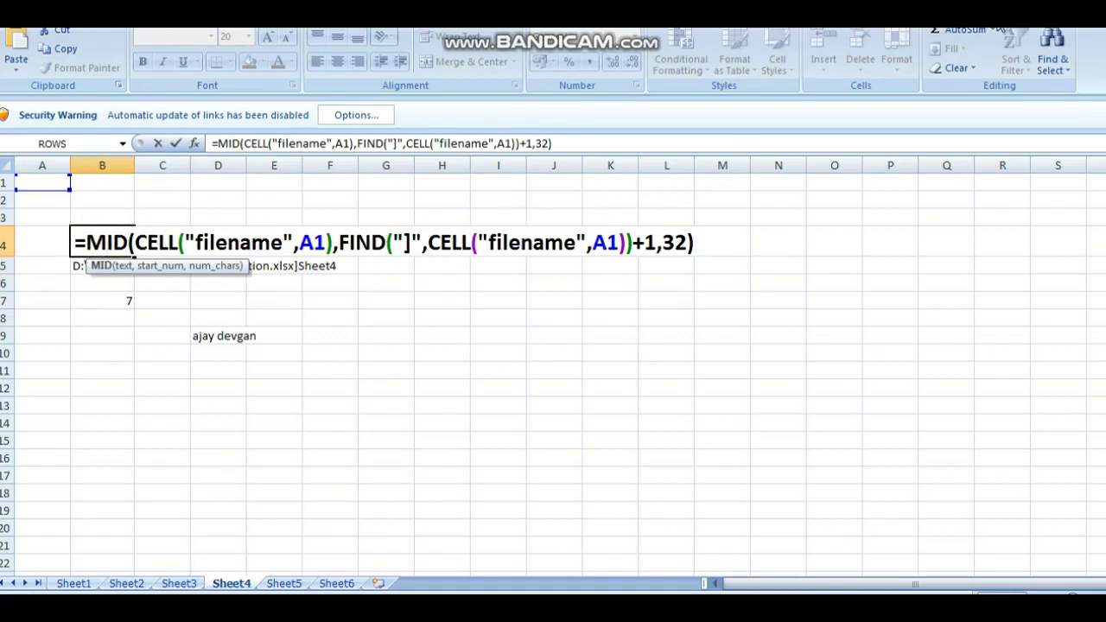
pyautogui.click(163, 441)
pyautogui.write('=MID(D9,2,4)')
pyautogui.doubleClick(166, 439)
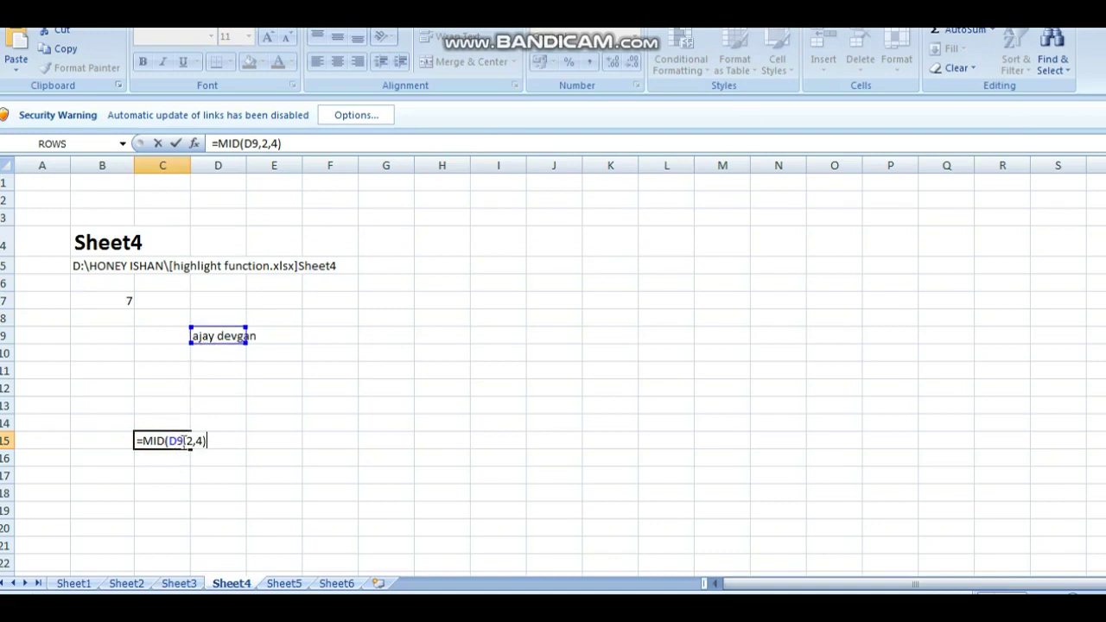
# Step: Commit =MID(D9,2,4) in C15 so it shows jay
pyautogui.click(183, 440)
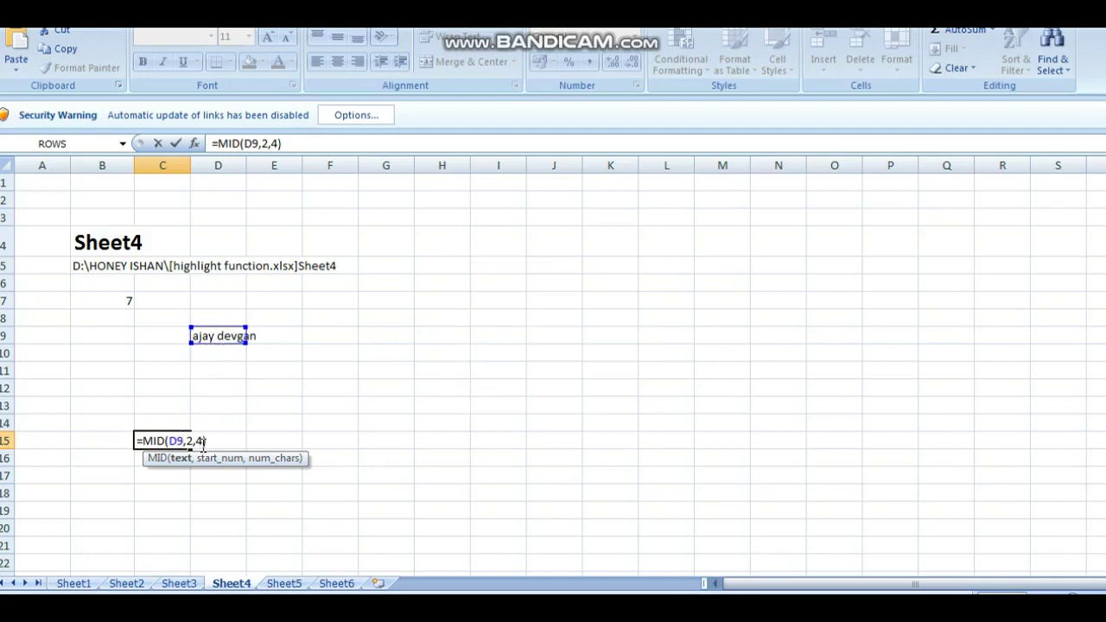
pyautogui.press('Return')
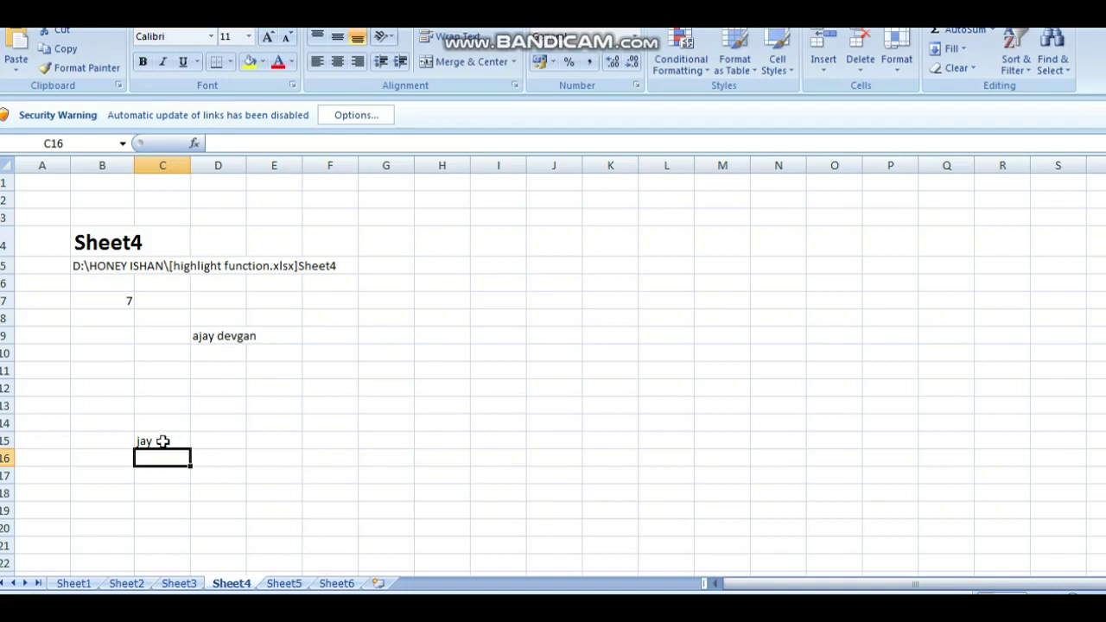
pyautogui.click(163, 441)
# Step: Make C15's jay result bold at font size 20
pyautogui.click(143, 62)
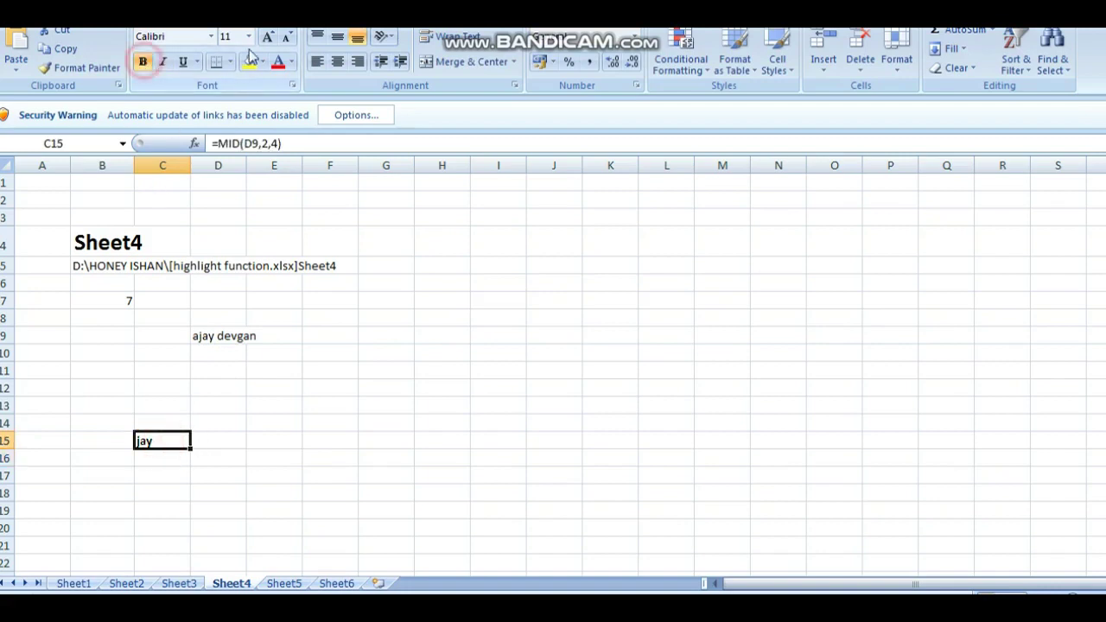
pyautogui.click(269, 37)
pyautogui.click(268, 37)
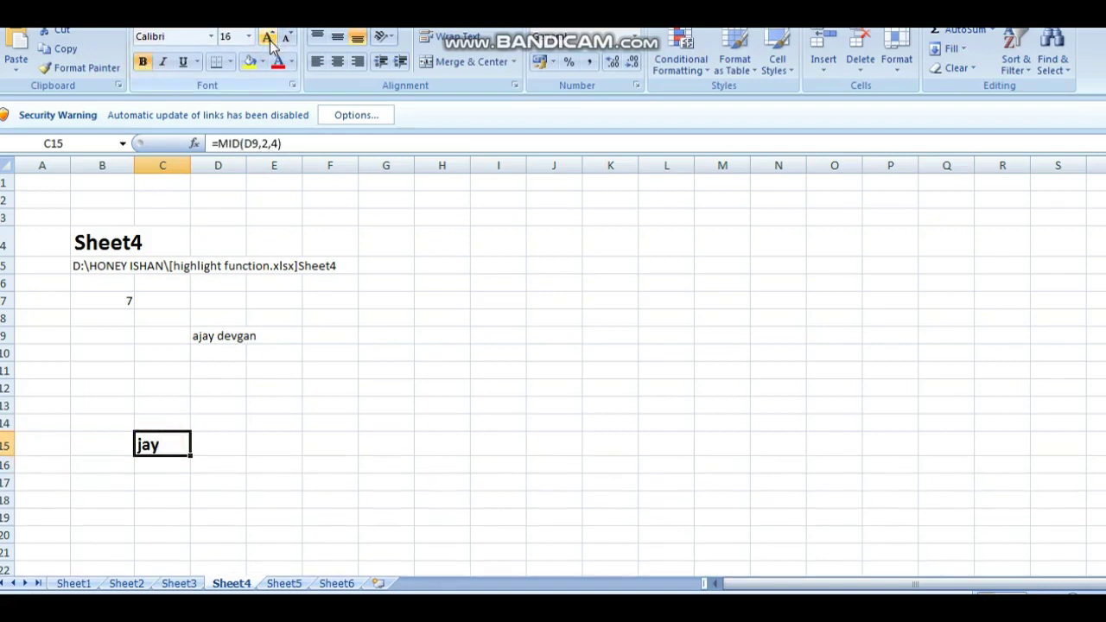
pyautogui.click(268, 37)
pyautogui.click(268, 37)
pyautogui.click(269, 37)
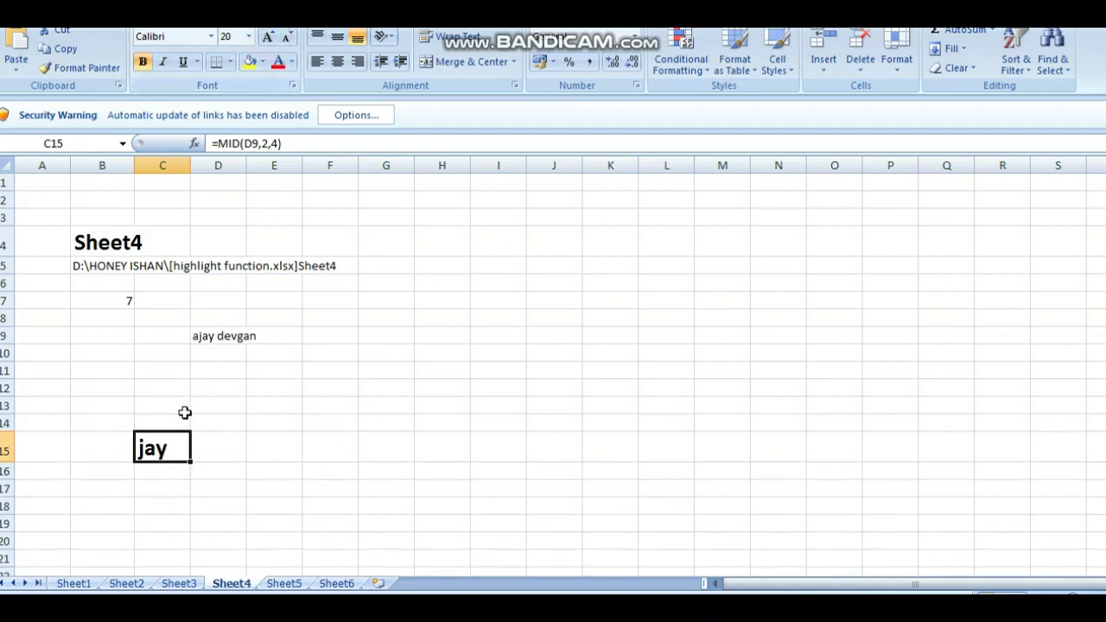
pyautogui.doubleClick(171, 447)
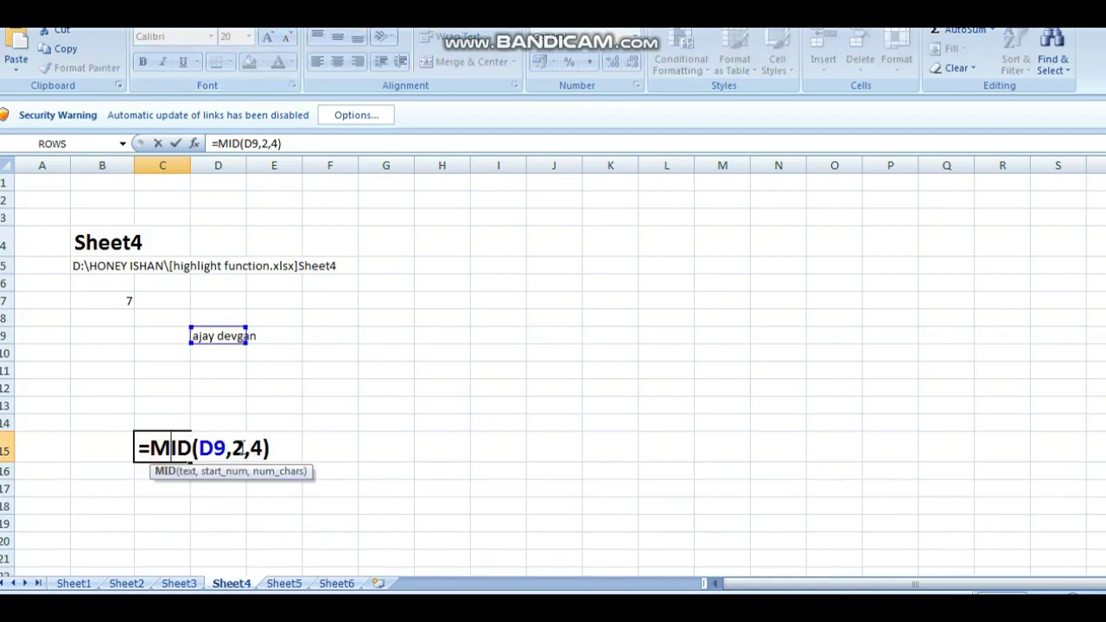
# Step: Change C15's MID start position from 2 to 6, so it shows devg
pyautogui.click(244, 447)
pyautogui.press('BackSpace')
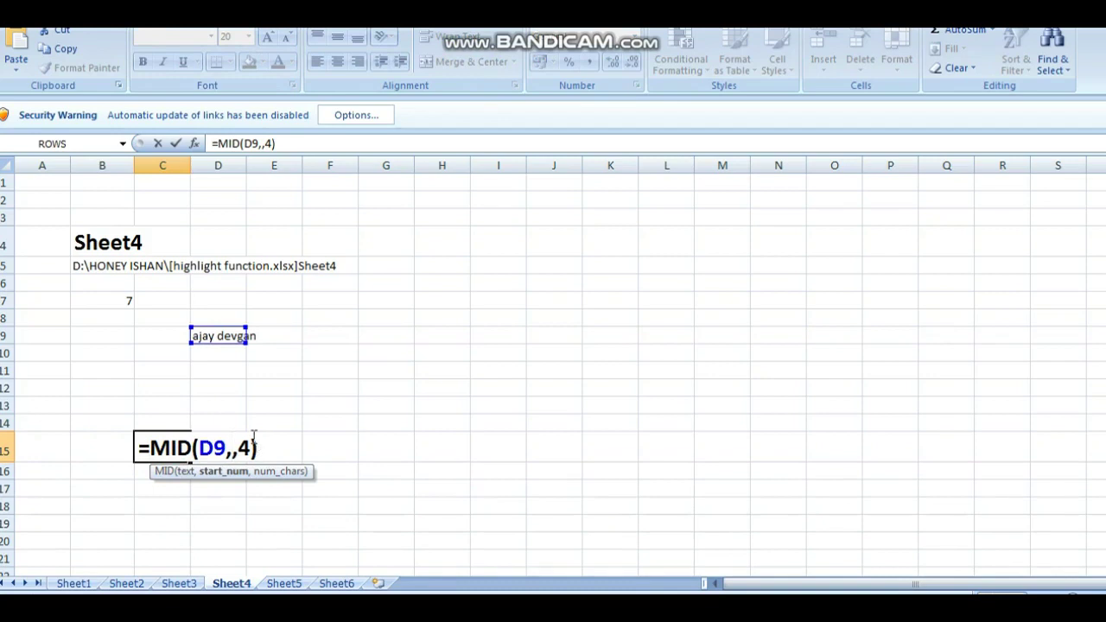
pyautogui.write('6')
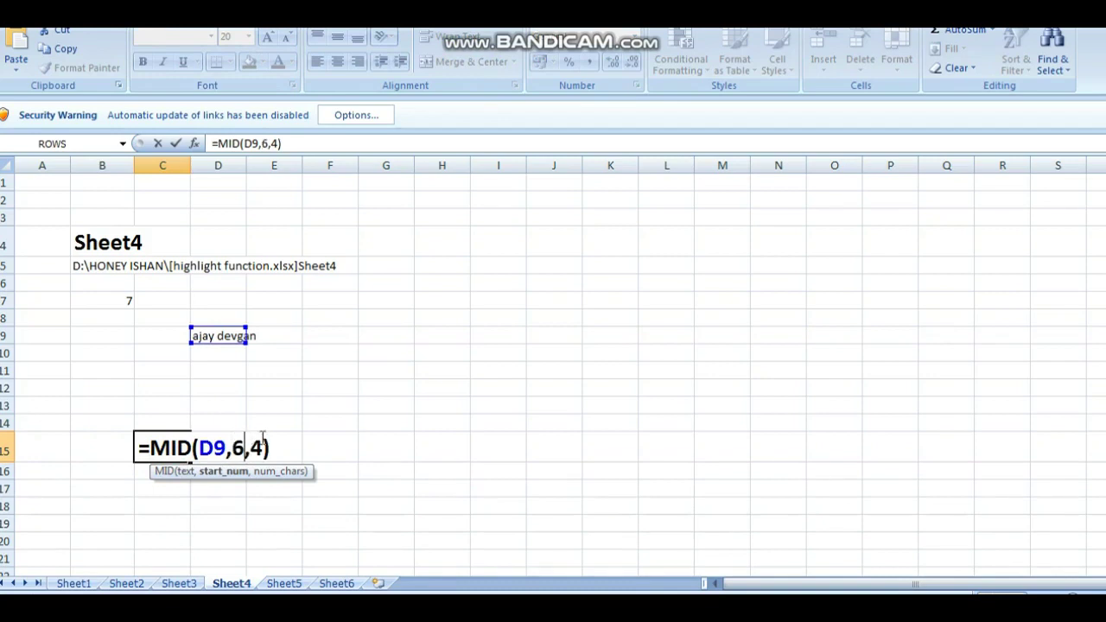
pyautogui.press('Return')
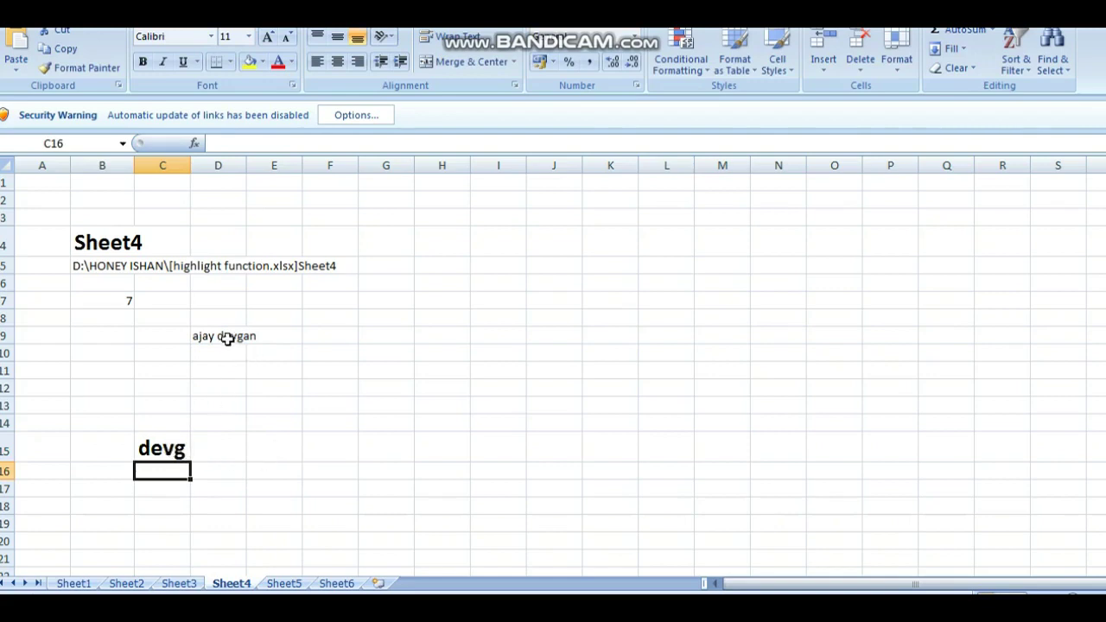
# Step: Change the character count from 4 to 6, so C15 shows devgan
pyautogui.doubleClick(173, 446)
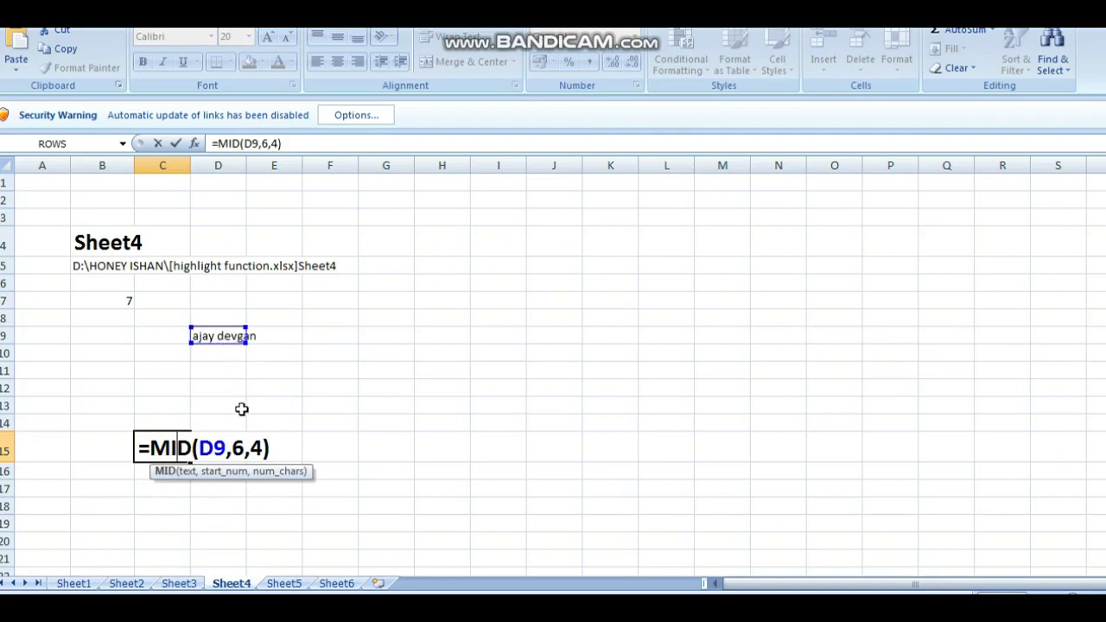
pyautogui.click(258, 447)
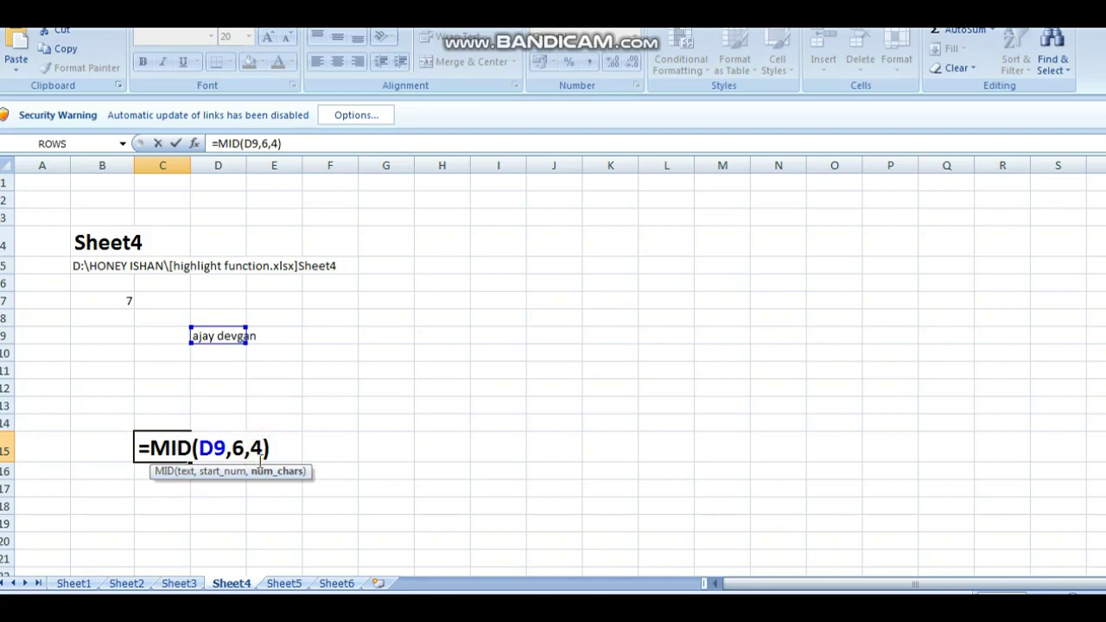
pyautogui.press('BackSpace')
pyautogui.write('6')
pyautogui.press('Return')
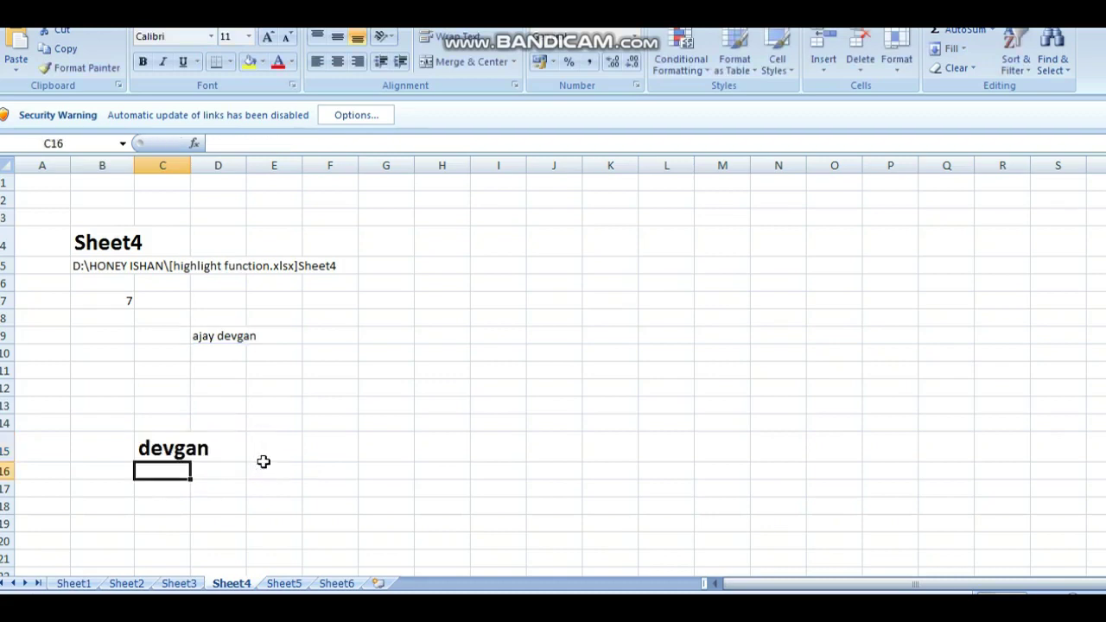
pyautogui.click(197, 449)
pyautogui.click(147, 458)
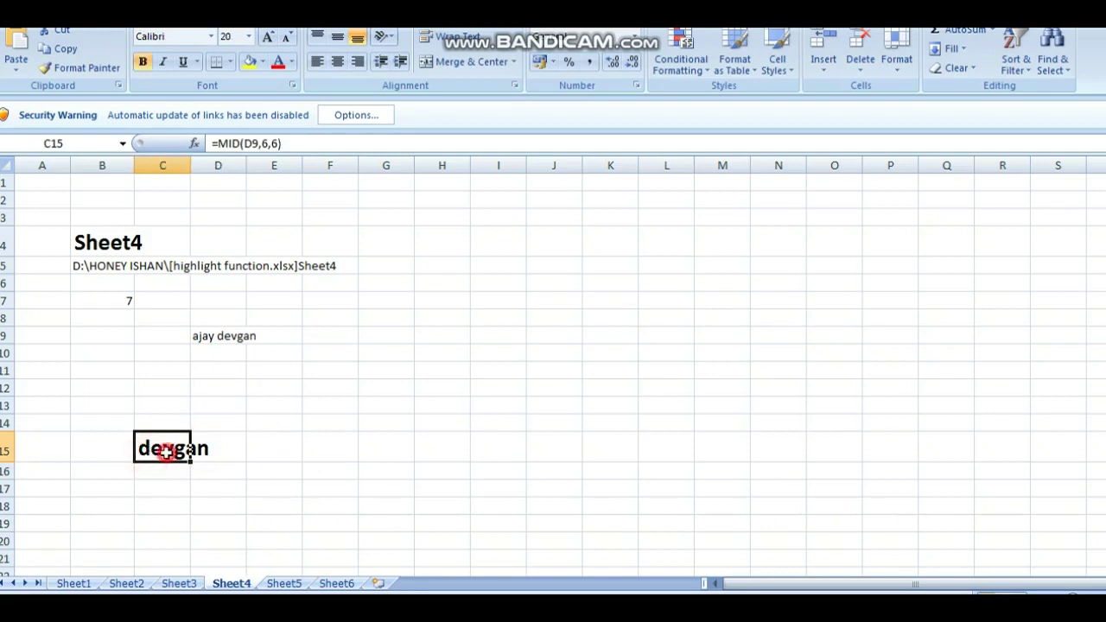
pyautogui.doubleClick(164, 451)
pyautogui.click(246, 449)
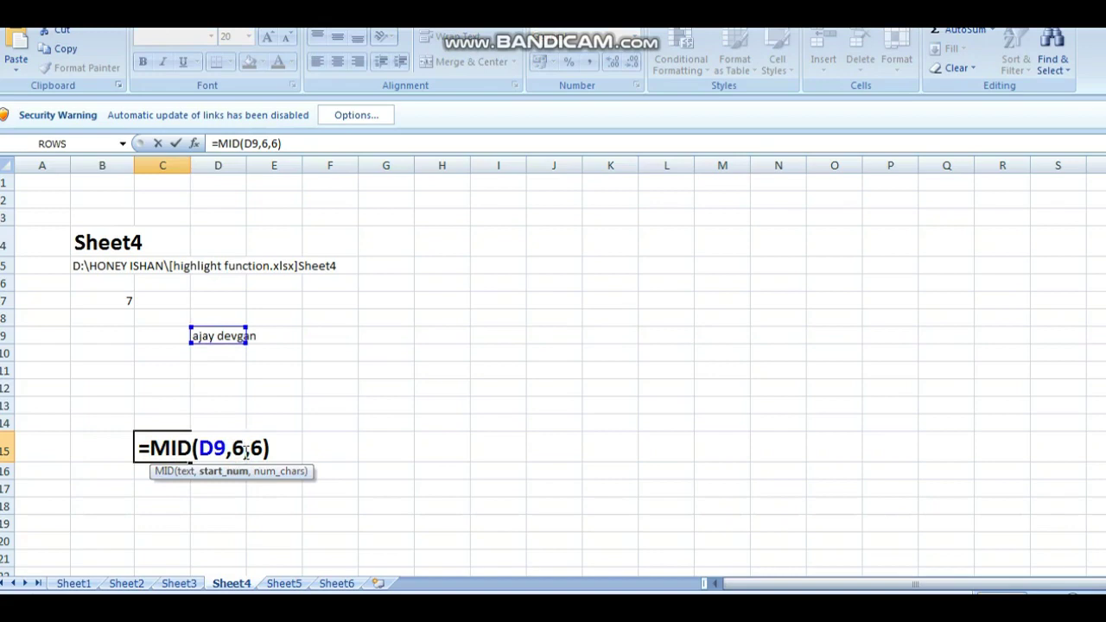
pyautogui.click(225, 447)
pyautogui.press('BackSpace')
pyautogui.press('BackSpace')
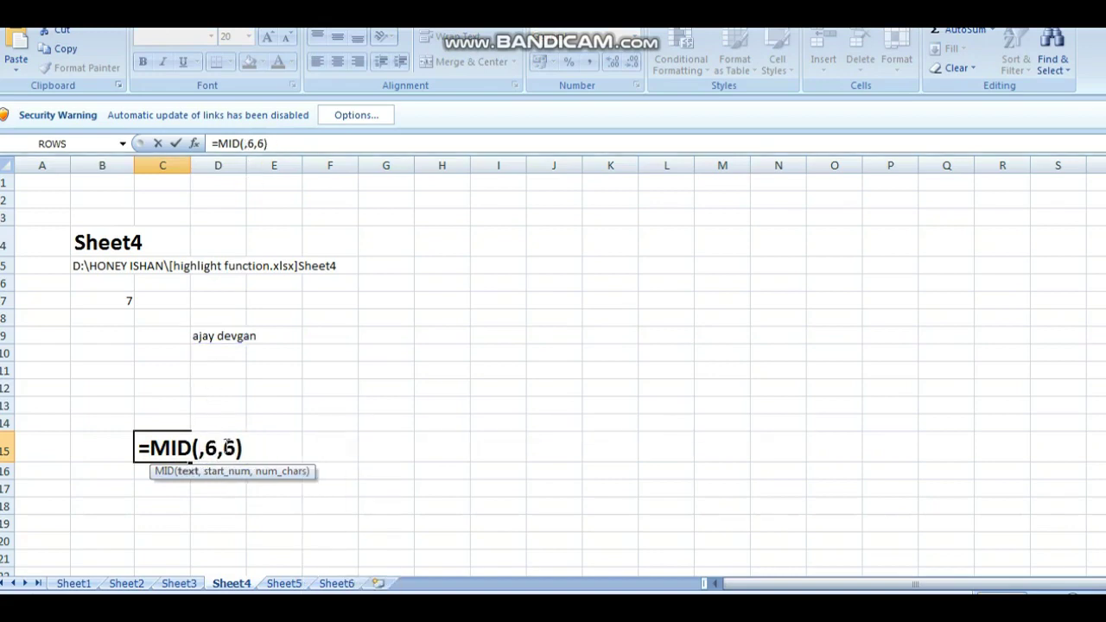
pyautogui.write('""')
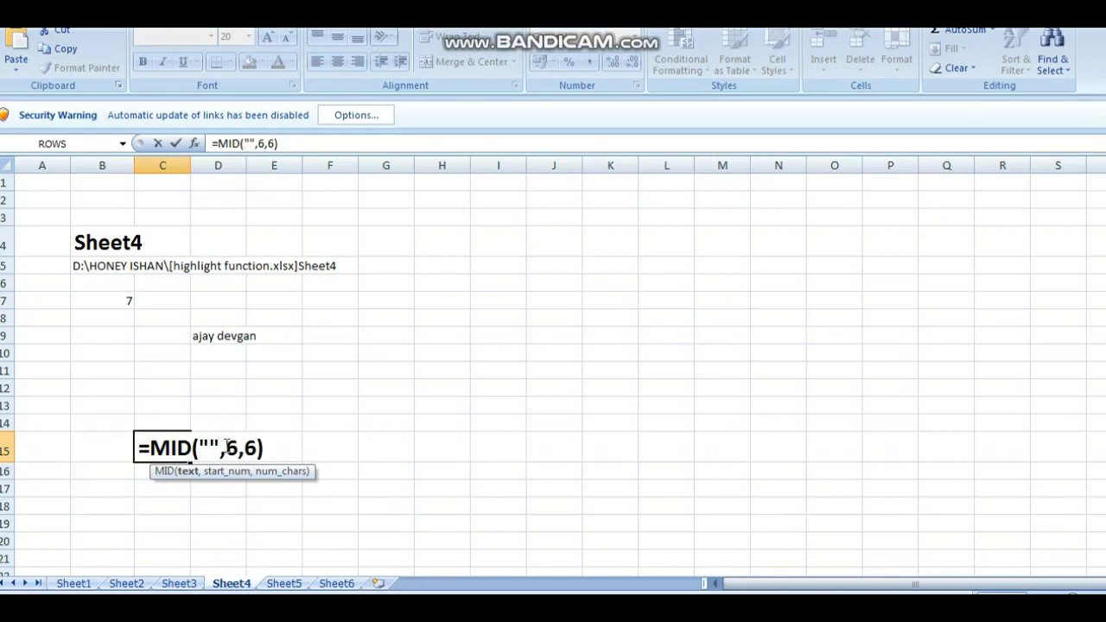
pyautogui.write('ajay')
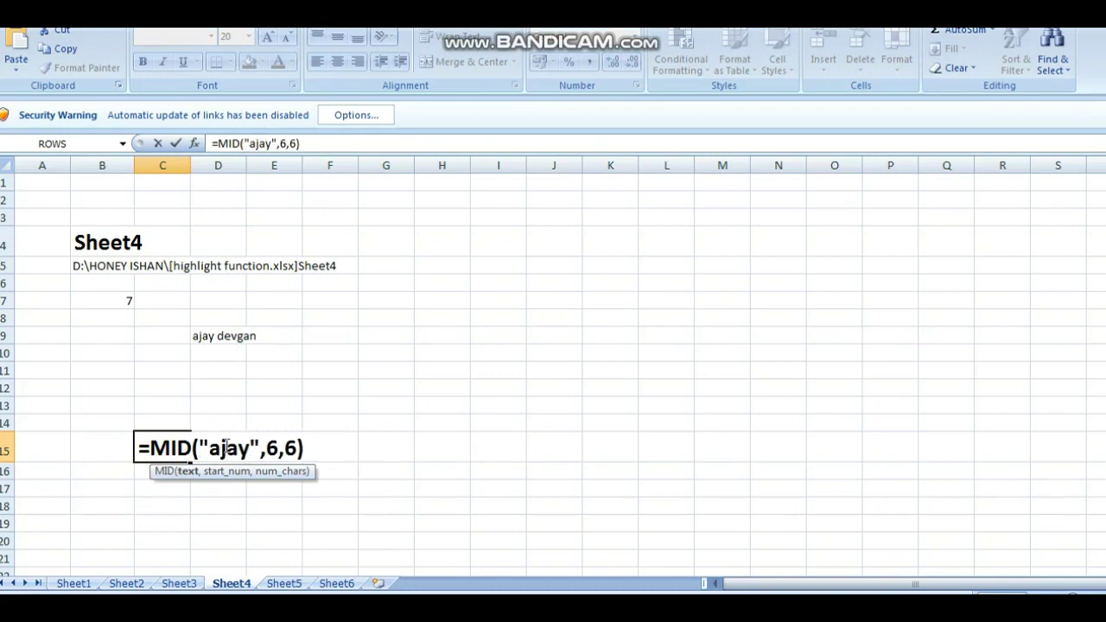
pyautogui.write(' gup')
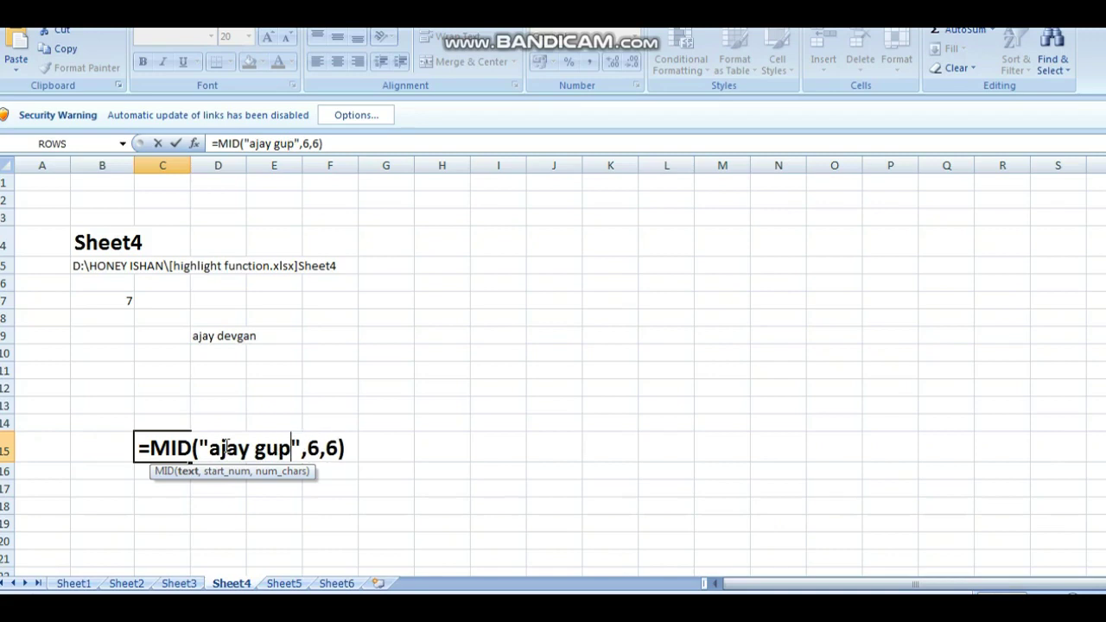
pyautogui.write('ta')
pyautogui.press('Return')
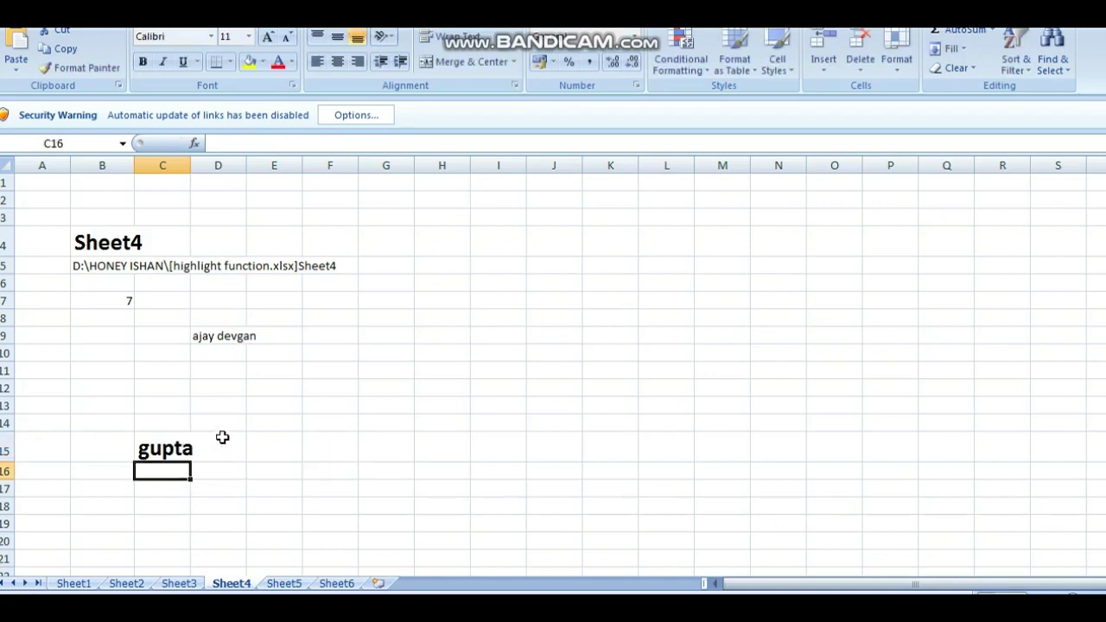
pyautogui.click(185, 450)
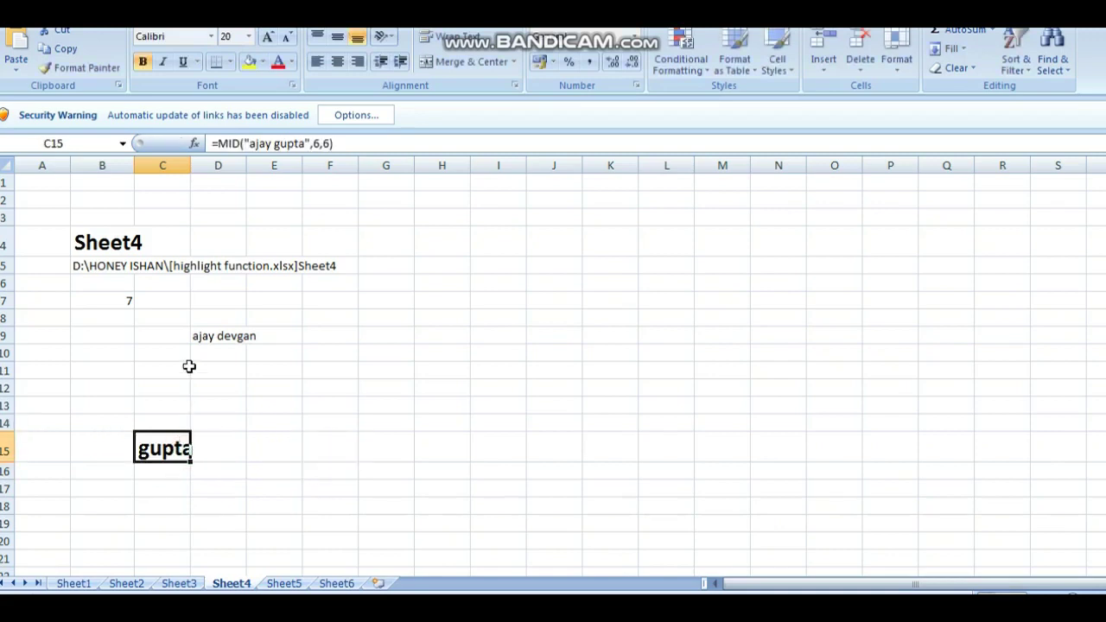
# Step: Change the character count from 6 to 3, so C15 shows gup
pyautogui.doubleClick(160, 451)
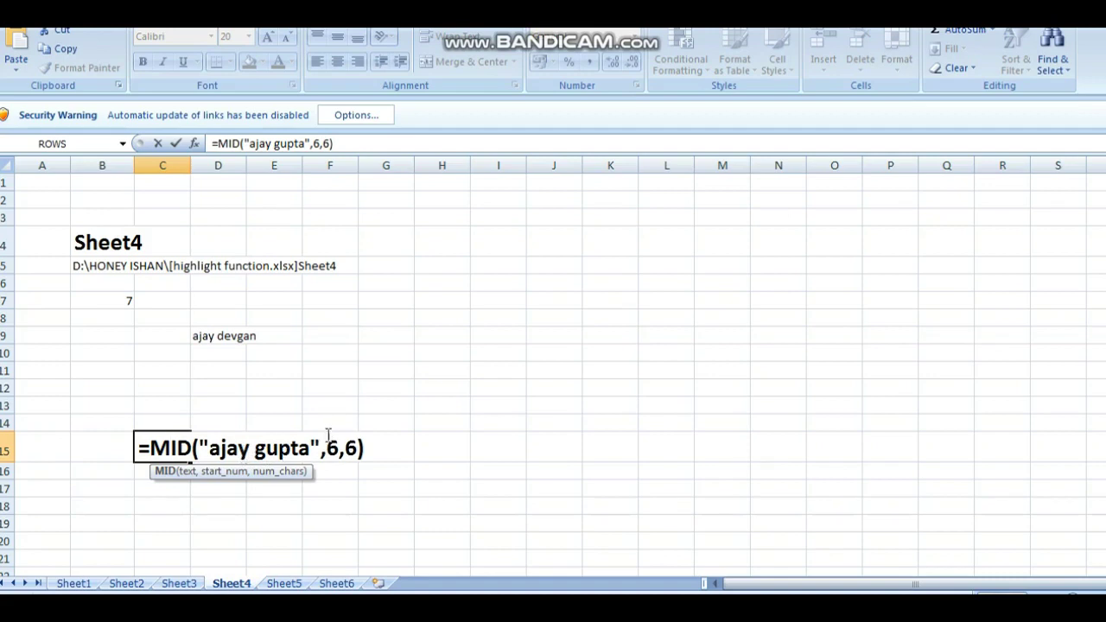
pyautogui.doubleClick(353, 448)
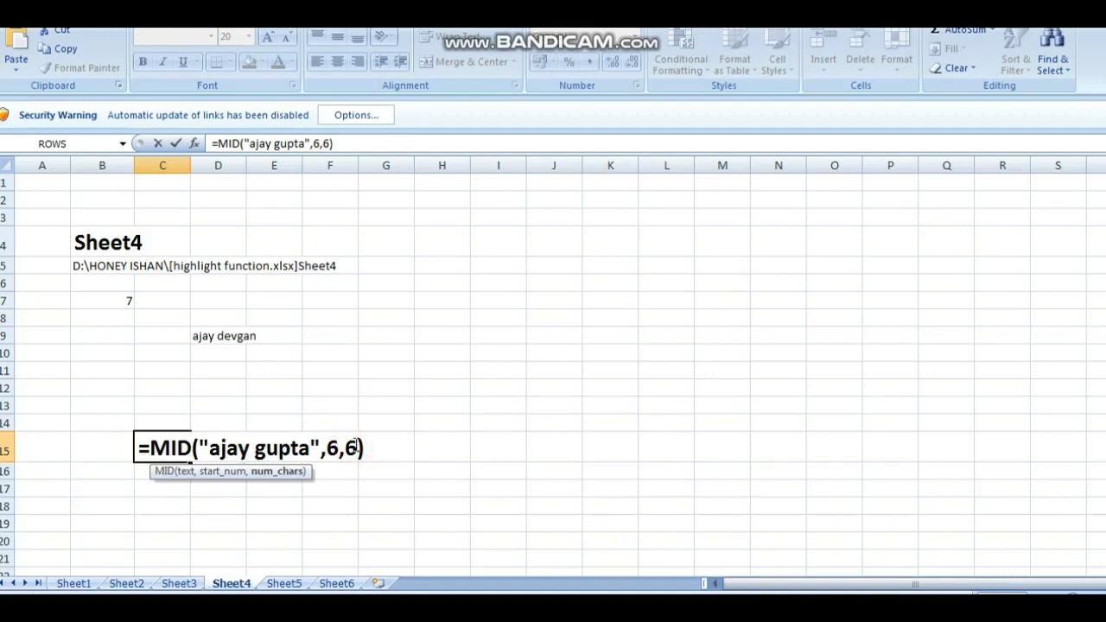
pyautogui.press('BackSpace')
pyautogui.write('3')
pyautogui.press('Return')
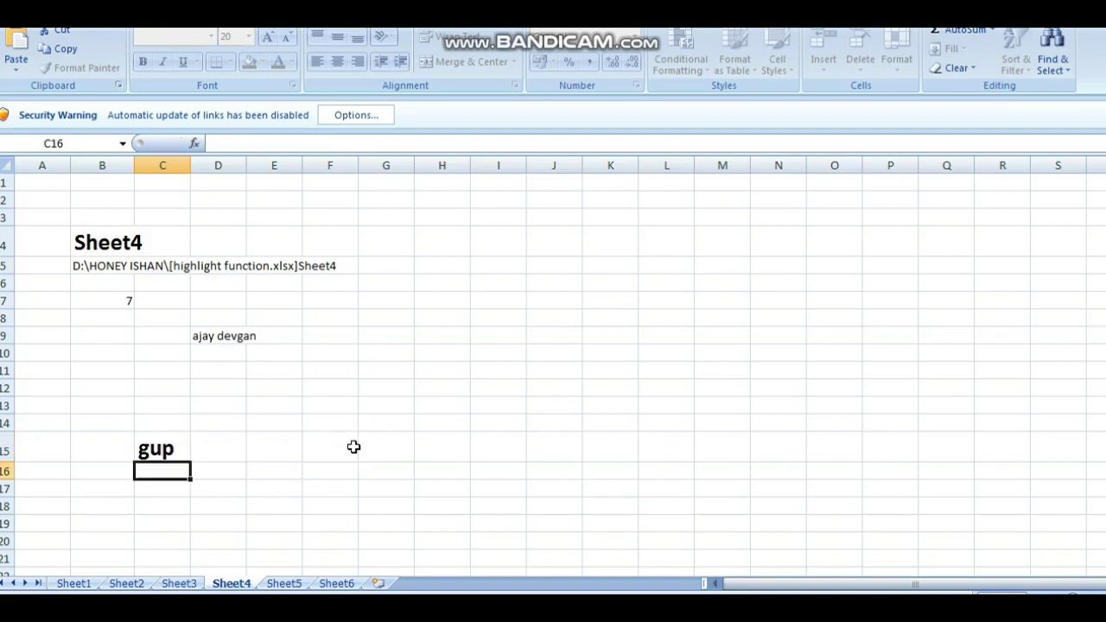
pyautogui.click(151, 452)
pyautogui.doubleClick(151, 452)
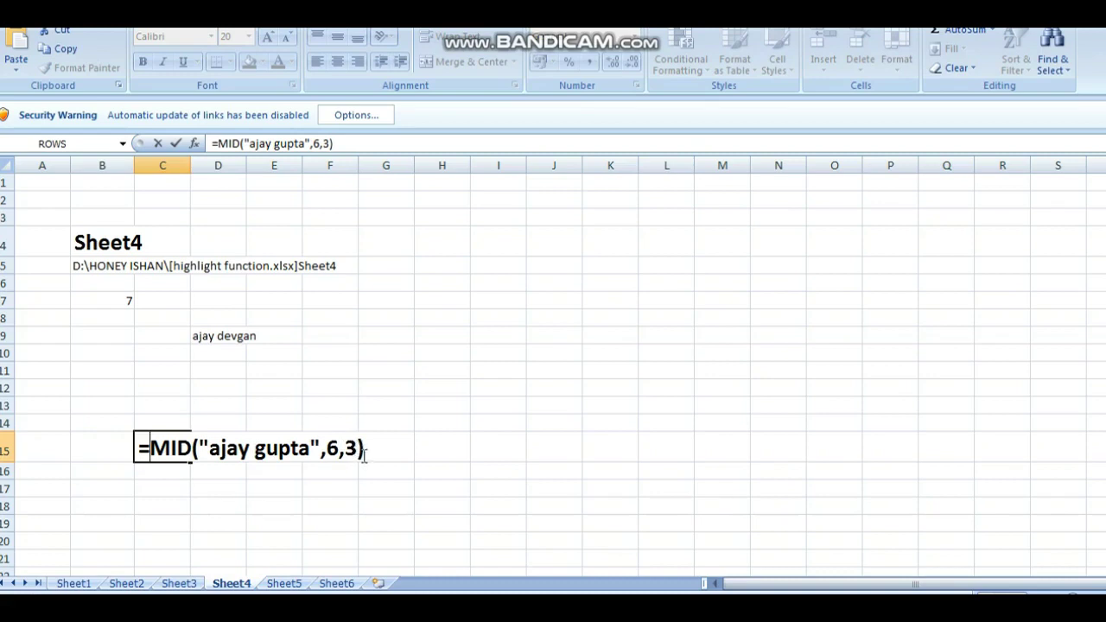
pyautogui.press('Return')
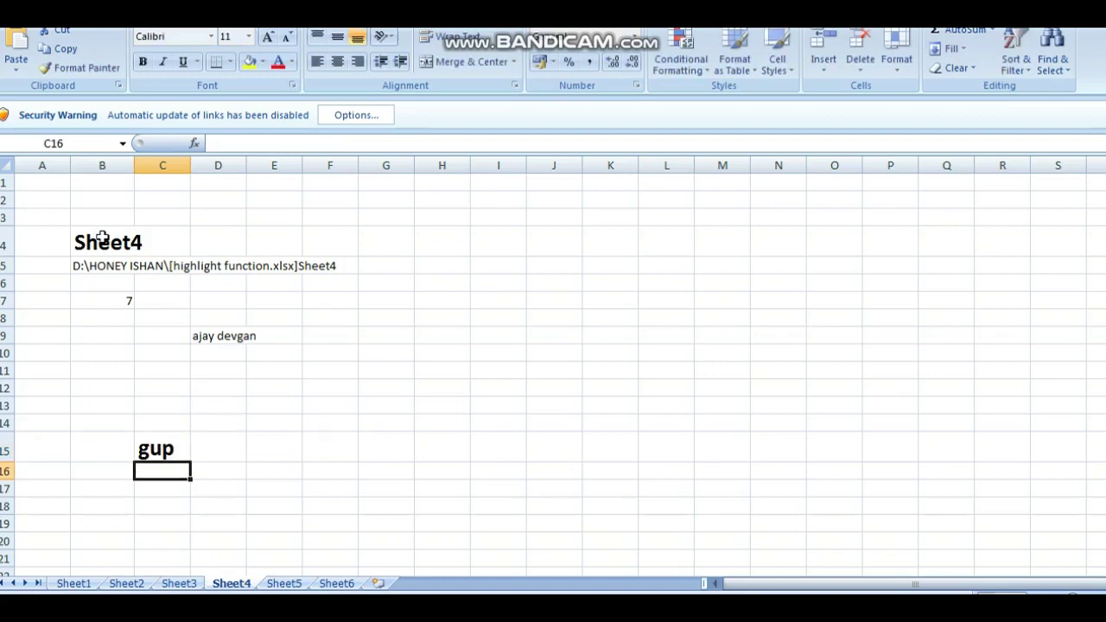
# Step: Reveal B4's sheet-name formula and close it, leaving Sheet4 displayed
pyautogui.click(102, 240)
pyautogui.doubleClick(105, 241)
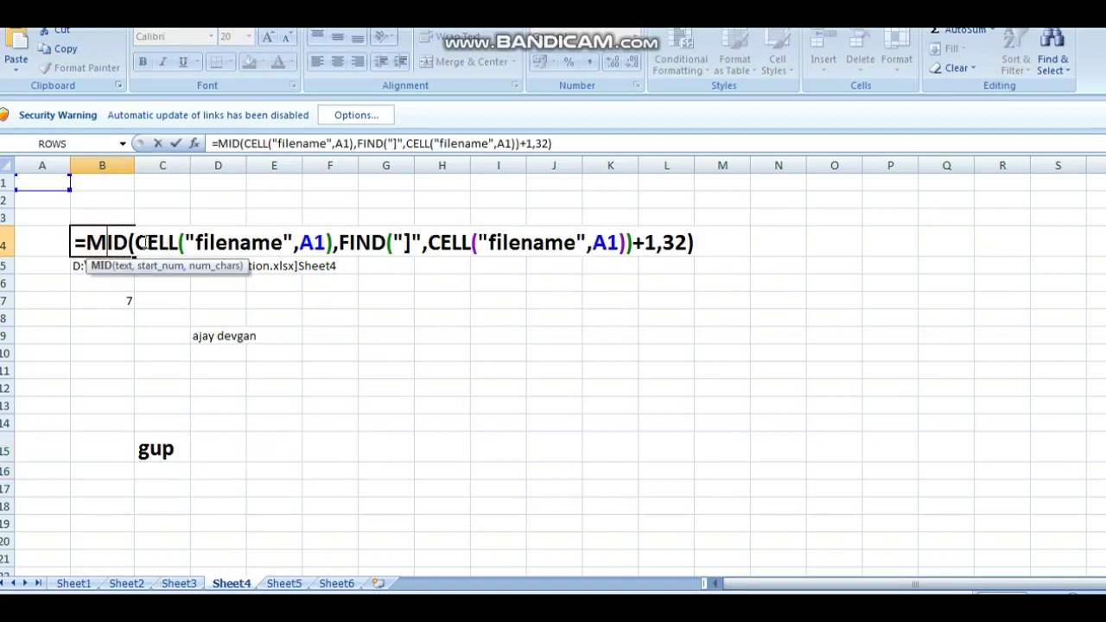
pyautogui.click(211, 389)
# Step: Make the file path in B5 bold and enlarge it to size 18
pyautogui.click(102, 266)
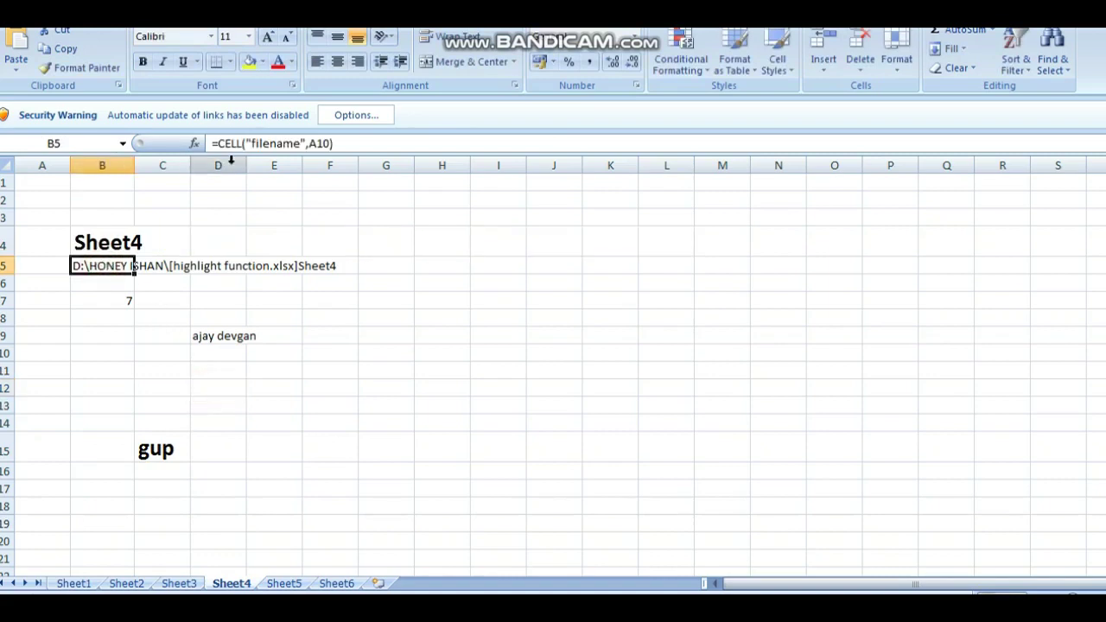
pyautogui.click(143, 61)
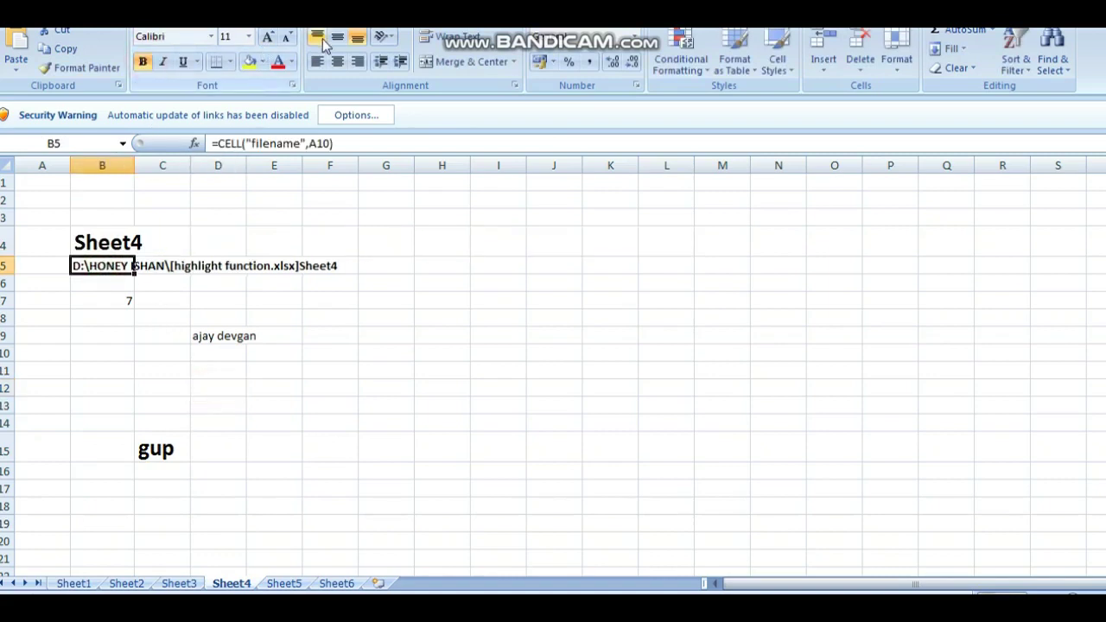
pyautogui.click(267, 38)
pyautogui.click(267, 37)
pyautogui.click(267, 38)
pyautogui.click(267, 37)
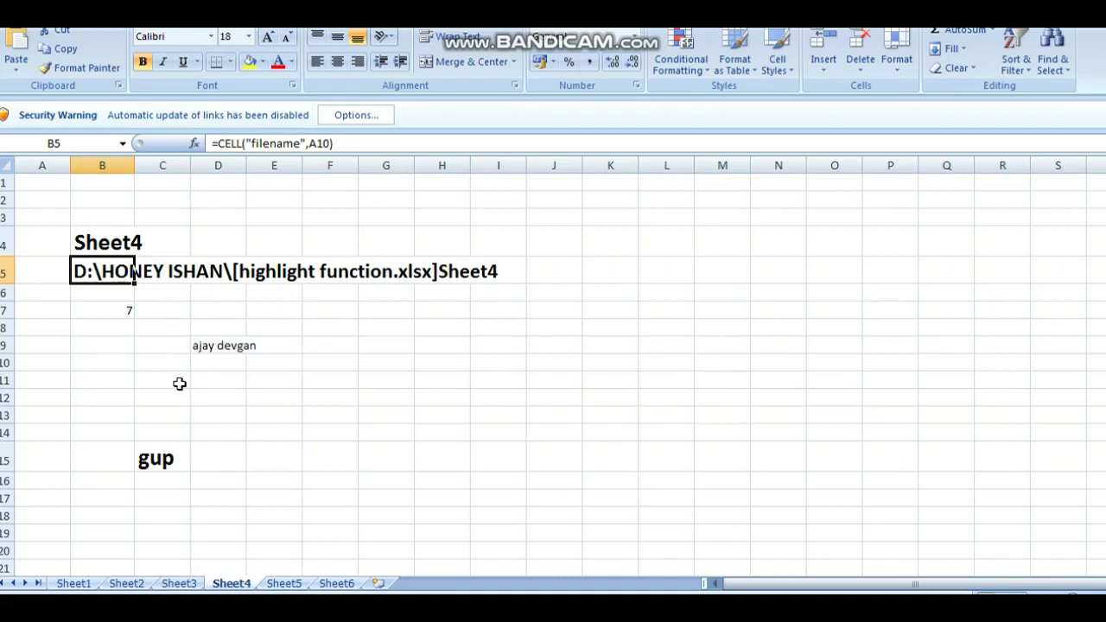
# Step: List the MID/CELL, CELL("filename",A10) and FIND("e","ajay devgan") formulas as text in H9:H11, and bold B7's 7
pyautogui.click(177, 381)
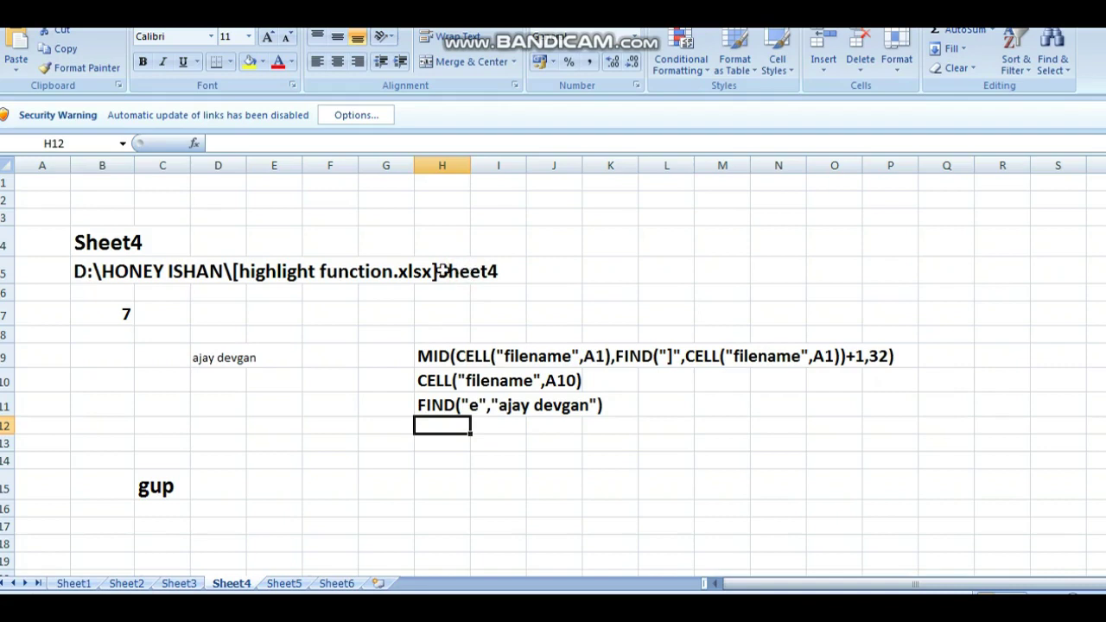
pyautogui.click(444, 271)
pyautogui.click(509, 439)
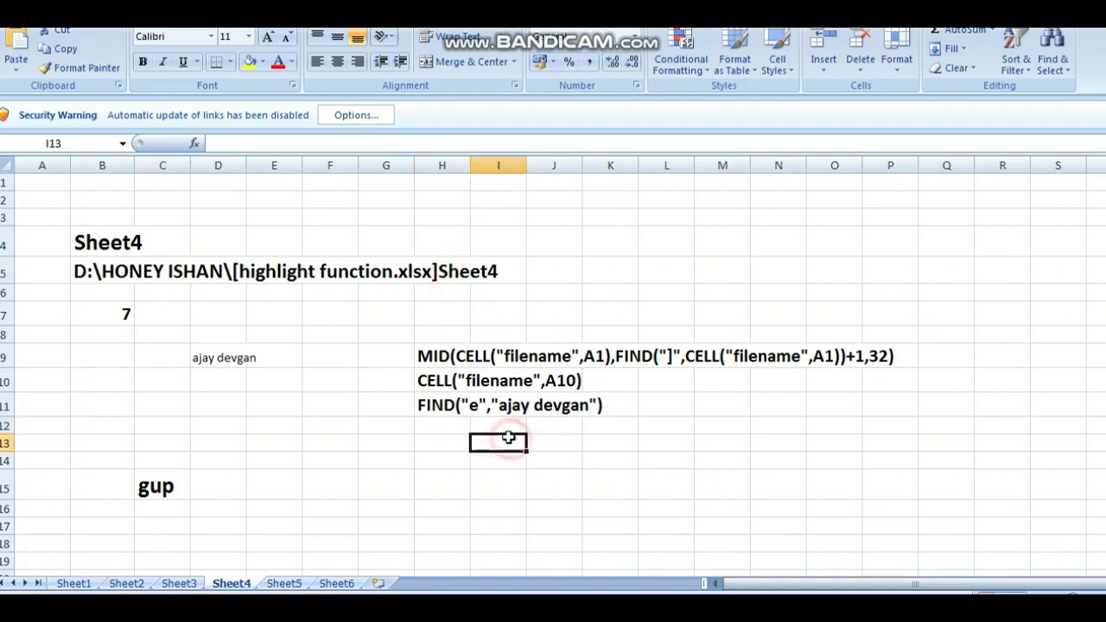
pyautogui.click(459, 429)
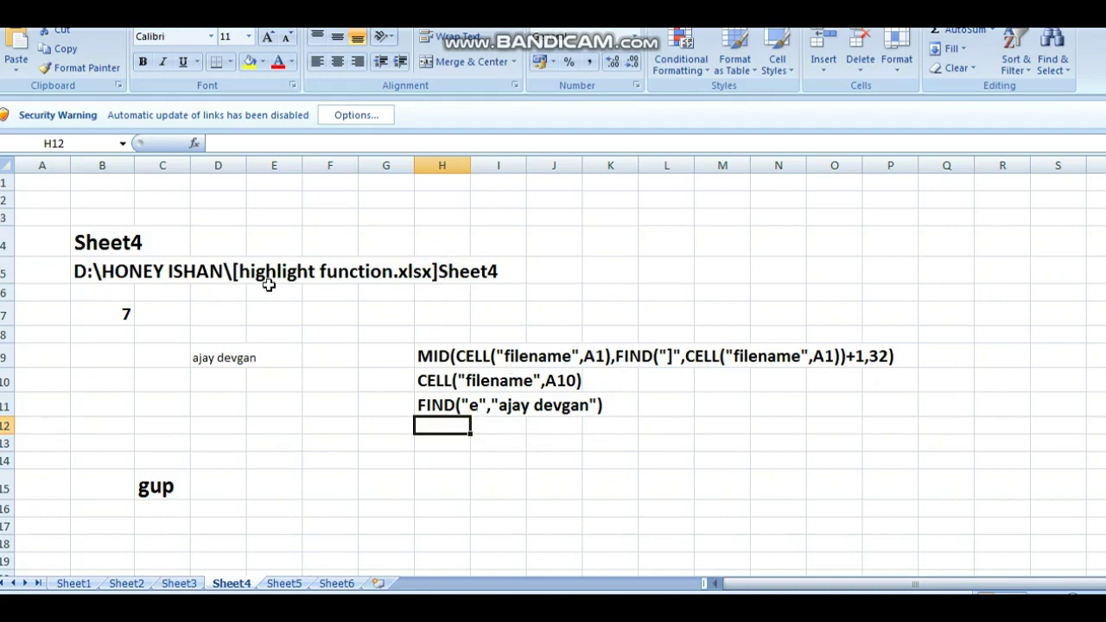
# Step: Begin a =FIND("]" formula on B5's path in H12, then abandon it, leaving H12 empty
pyautogui.write('=')
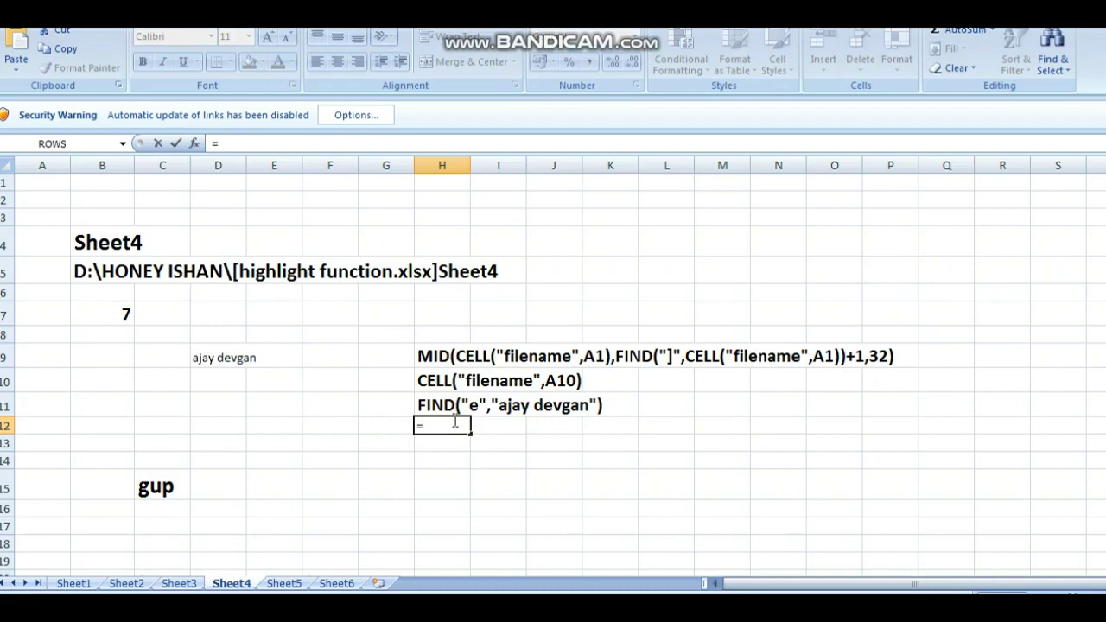
pyautogui.write('fi')
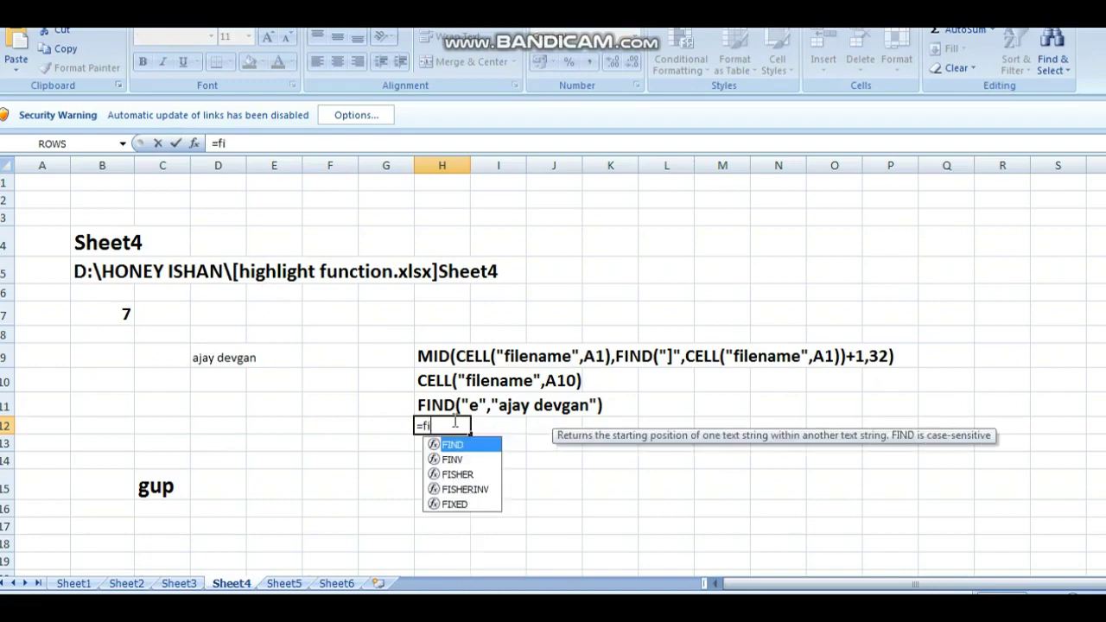
pyautogui.write('nd(')
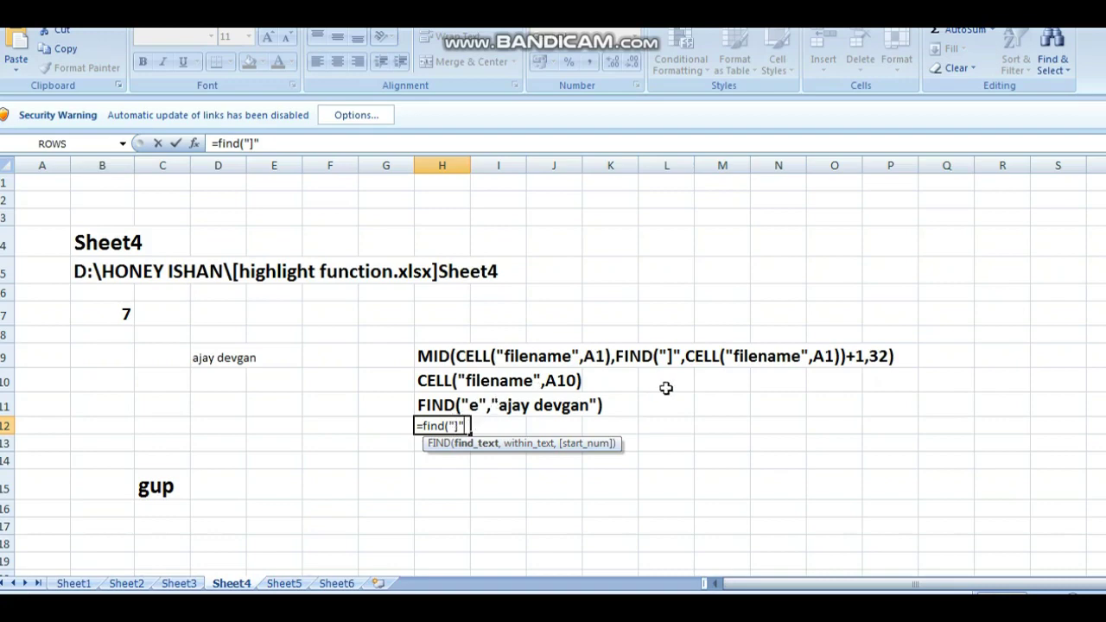
pyautogui.write(',cell')
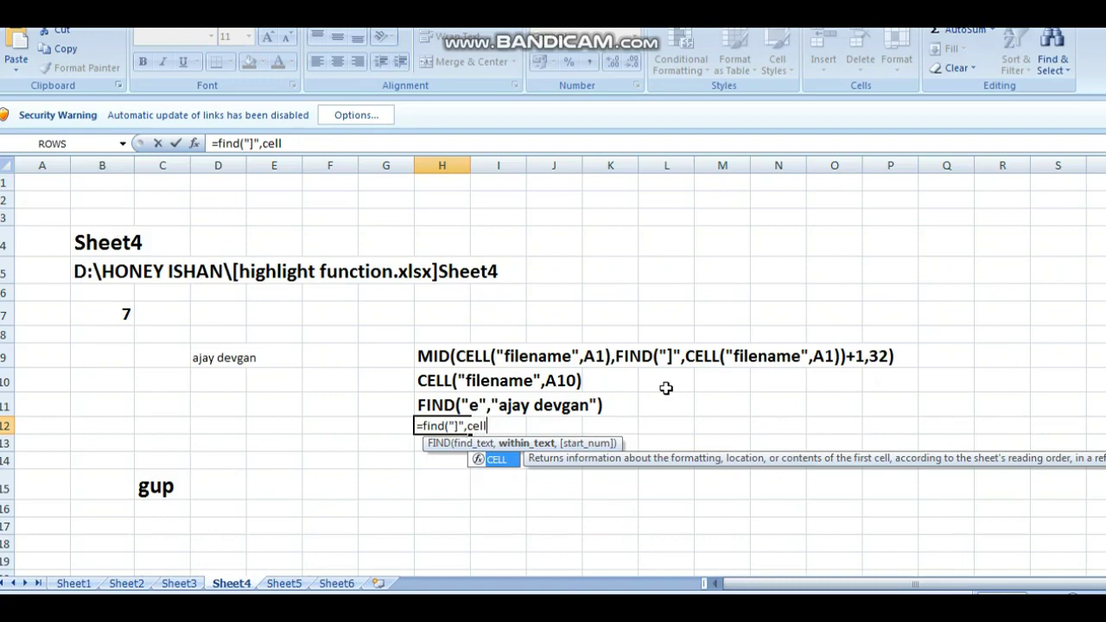
pyautogui.press('BackSpace')
pyautogui.press('BackSpace')
pyautogui.press('BackSpace')
pyautogui.press('BackSpace')
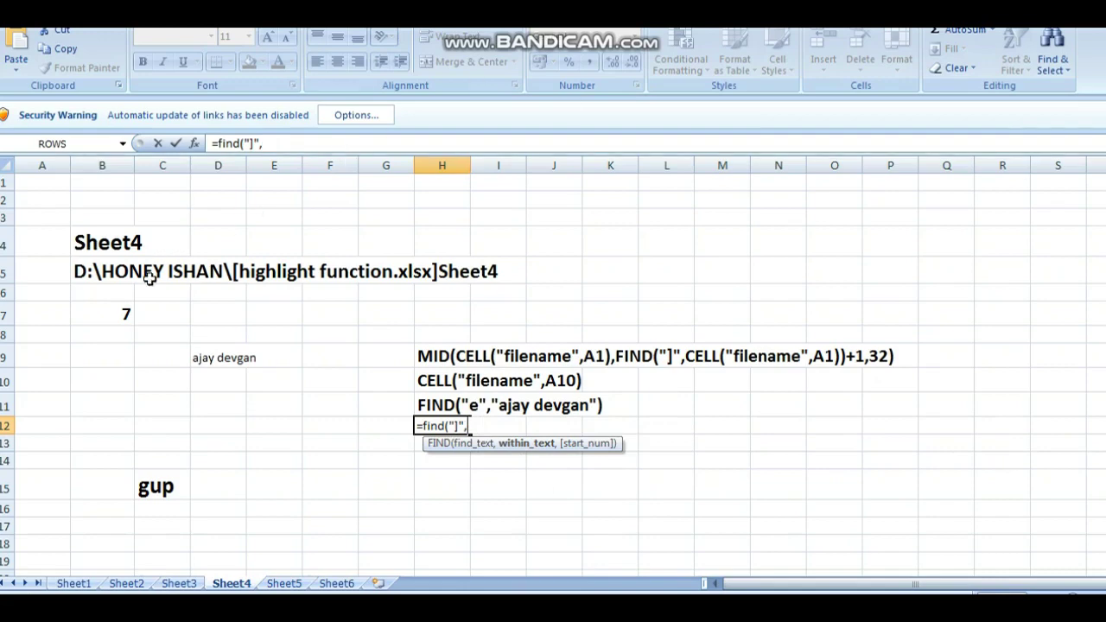
pyautogui.click(81, 271)
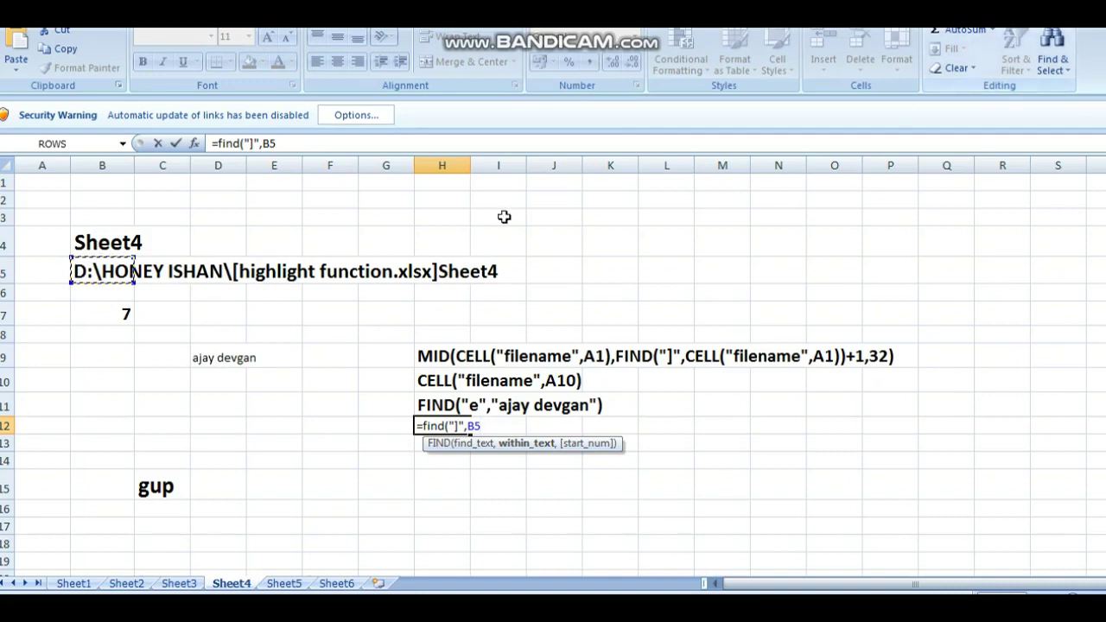
pyautogui.press('BackSpace')
pyautogui.press('BackSpace')
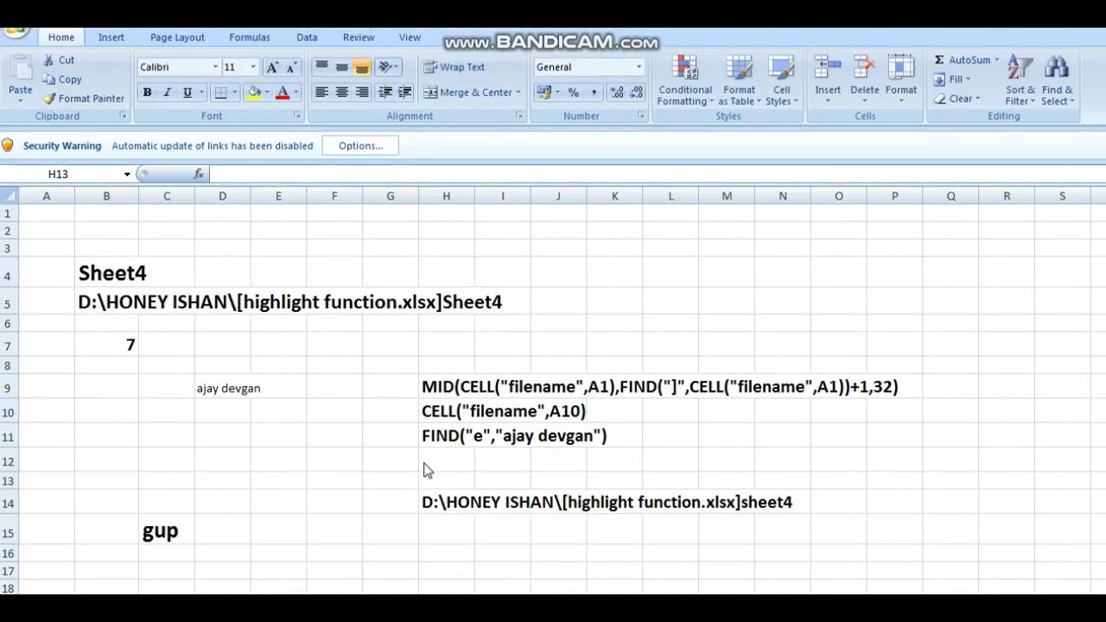
# Step: Enter =FIND("]",H14) in H12 so it returns the bracket position 40
pyautogui.click(423, 462)
pyautogui.write('=')
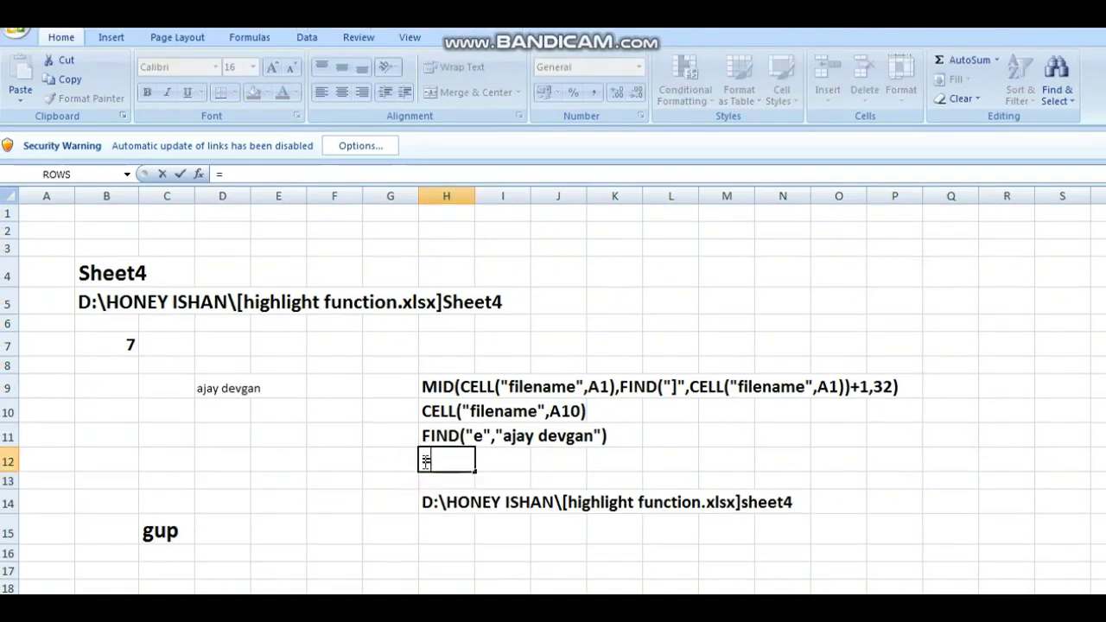
pyautogui.write('fin')
pyautogui.press('BackSpace')
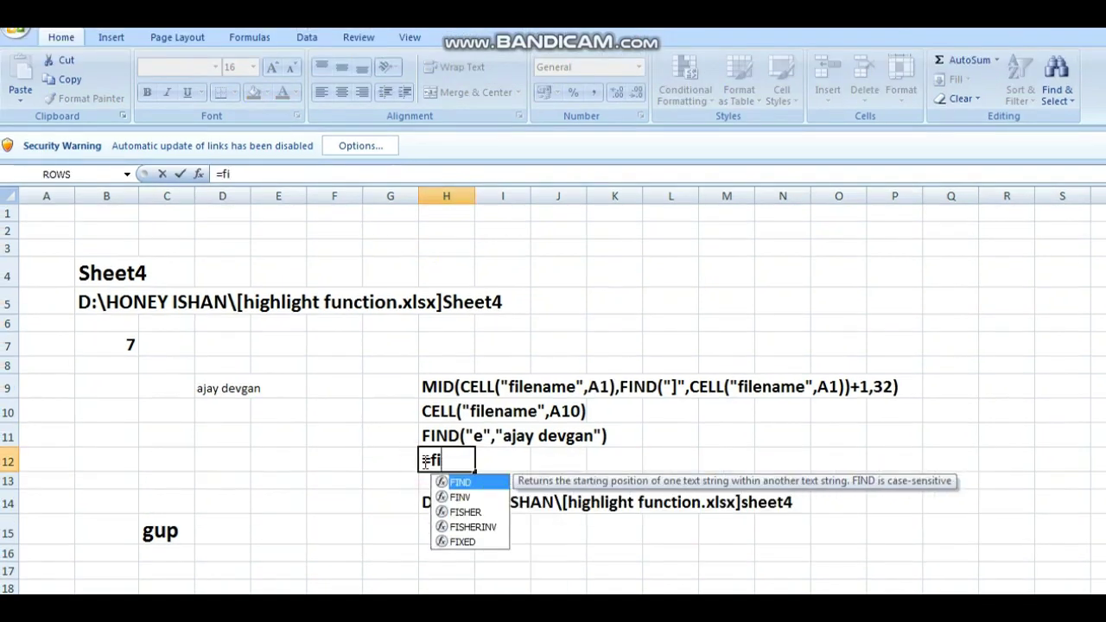
pyautogui.write('nd(')
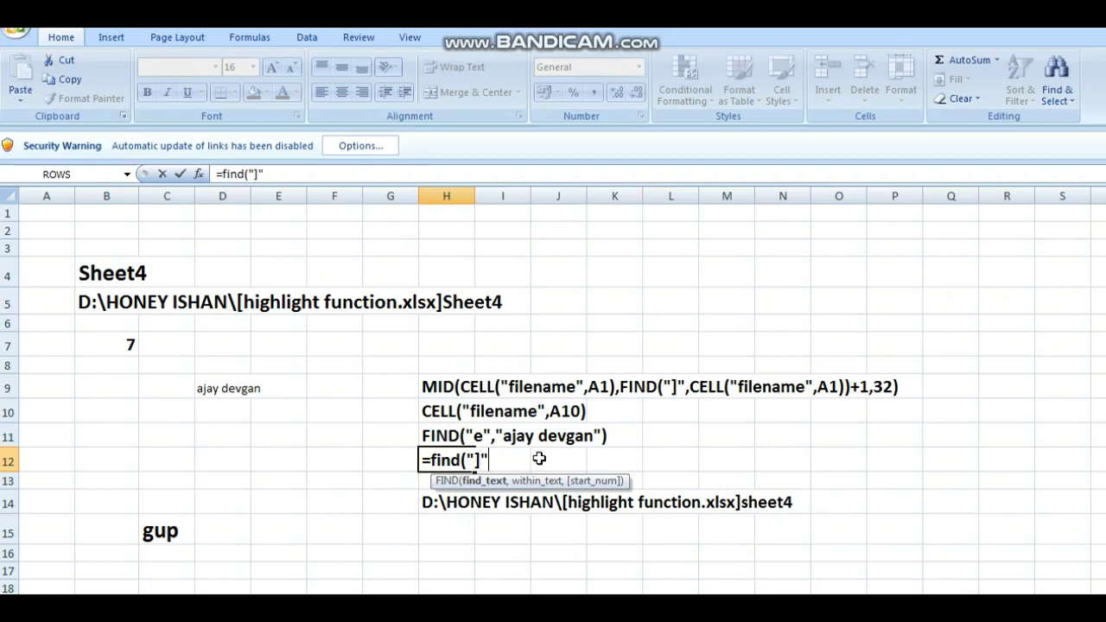
pyautogui.write(',')
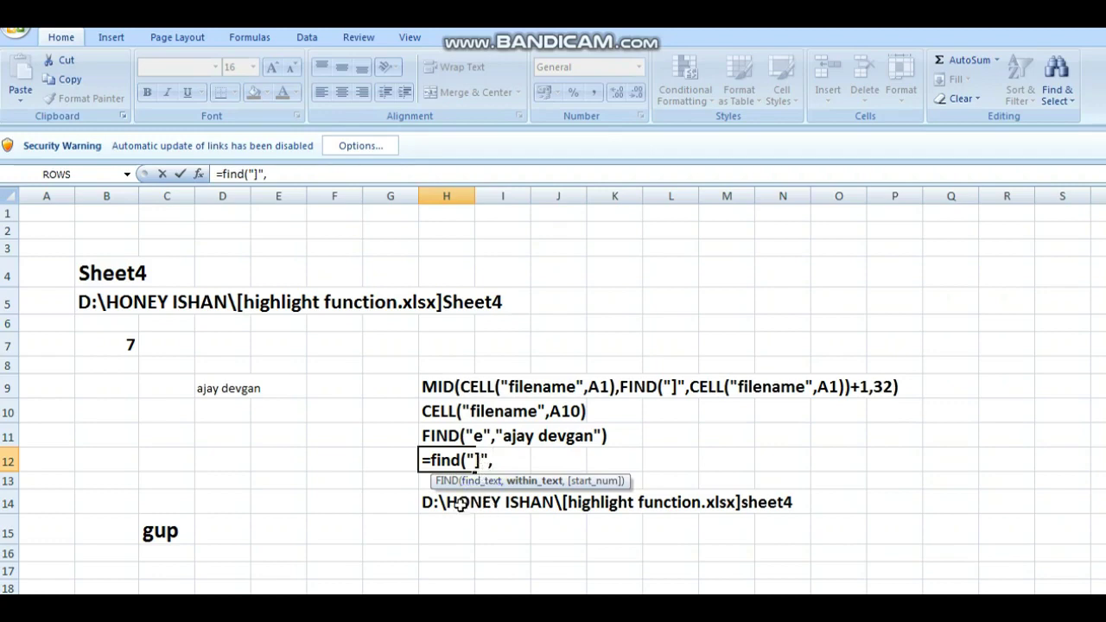
pyautogui.click(429, 502)
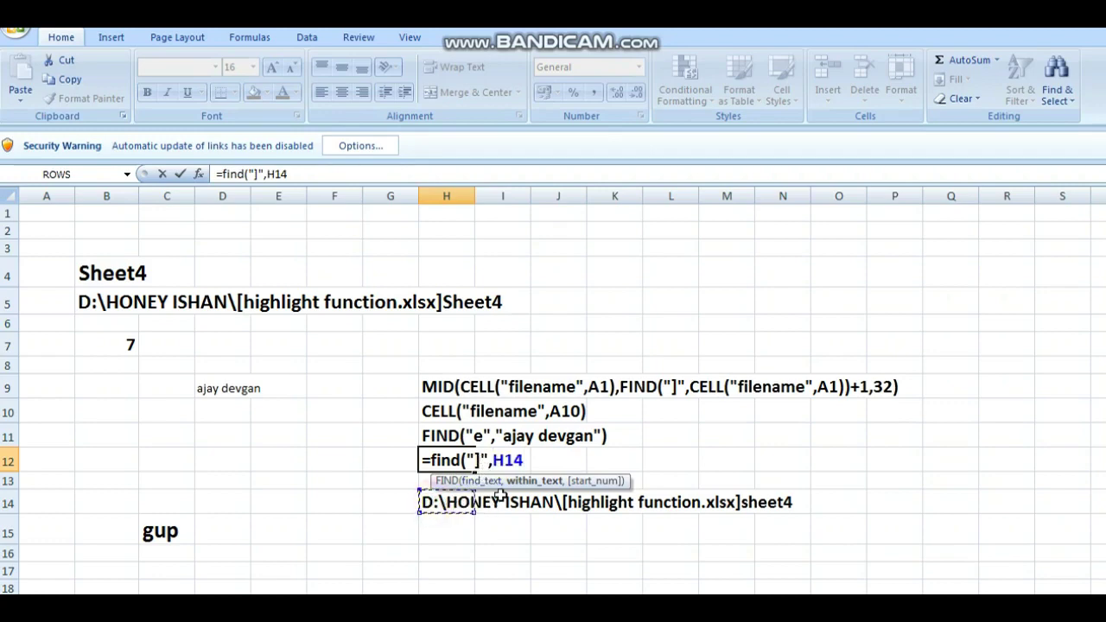
pyautogui.write(')')
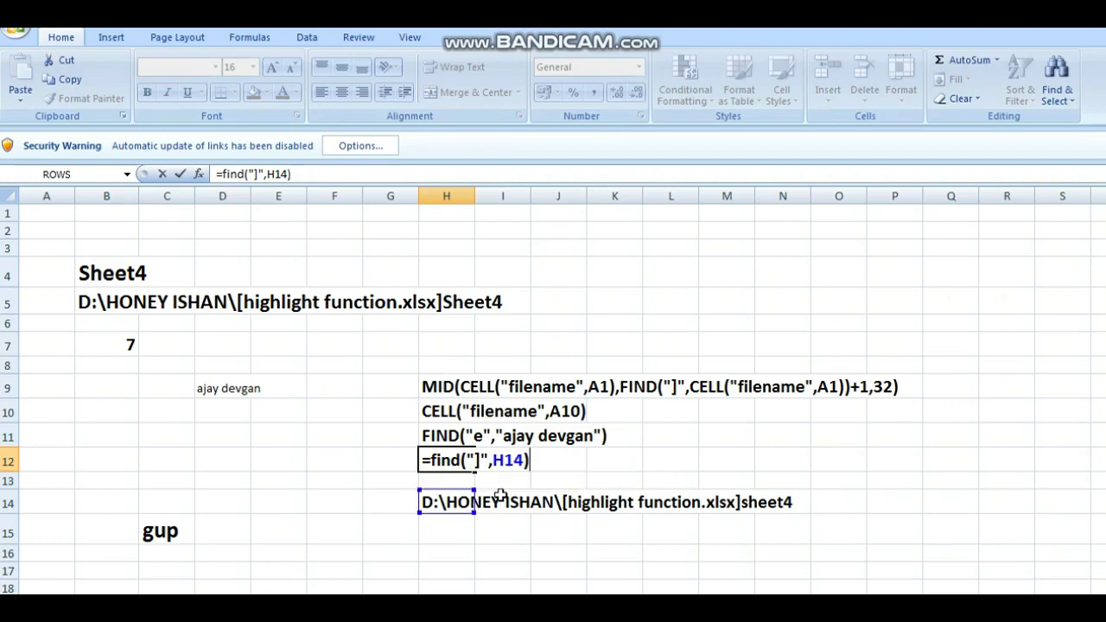
pyautogui.press('Return')
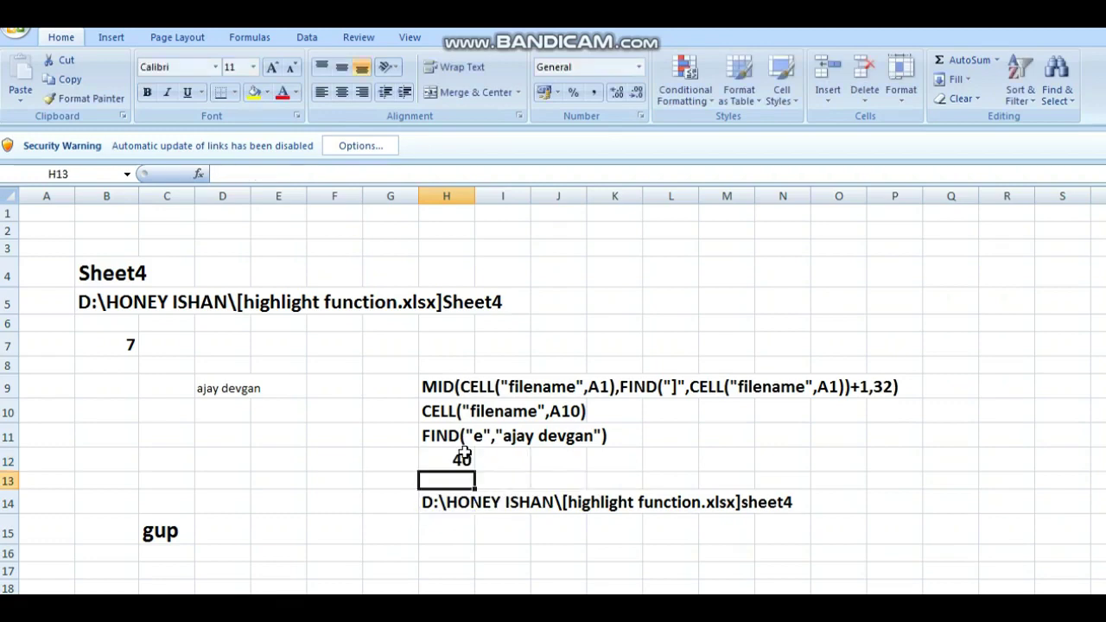
pyautogui.click(463, 458)
pyautogui.click(472, 530)
pyautogui.write('=mid(H14')
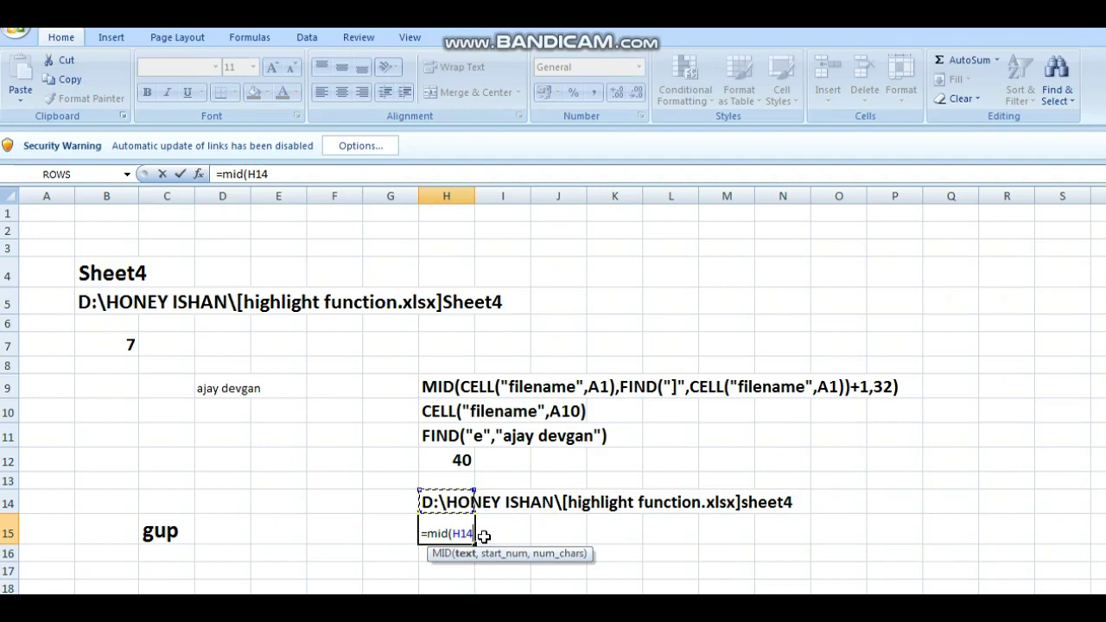
# Step: Finish H15 as =MID(H14,41,20), replacing the old count 32, so it shows sheet4
pyautogui.write(',41')
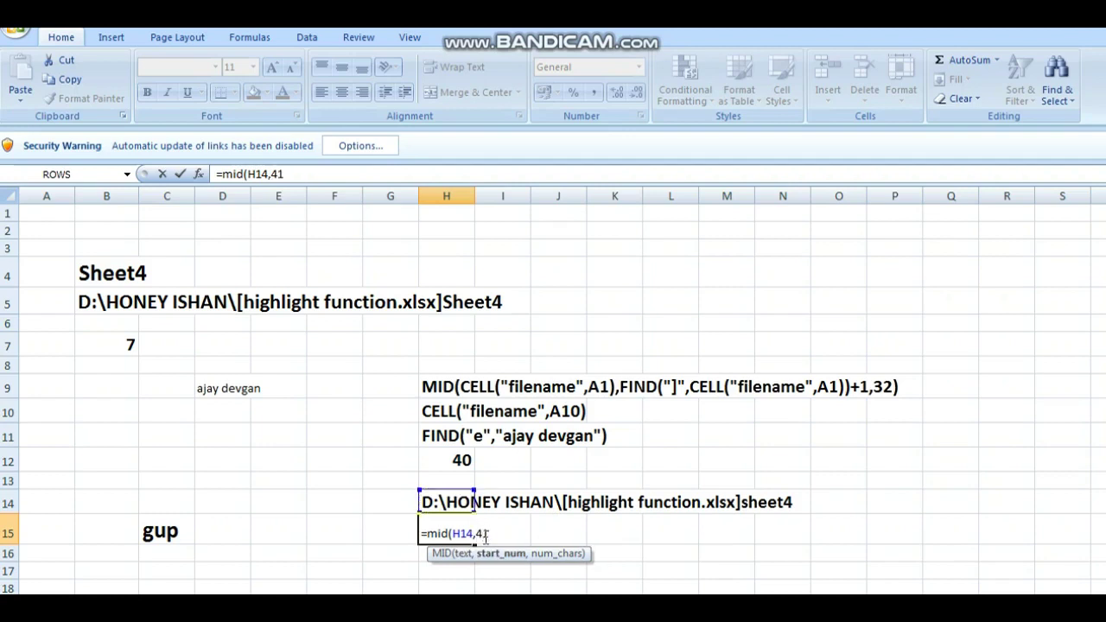
pyautogui.write(',32')
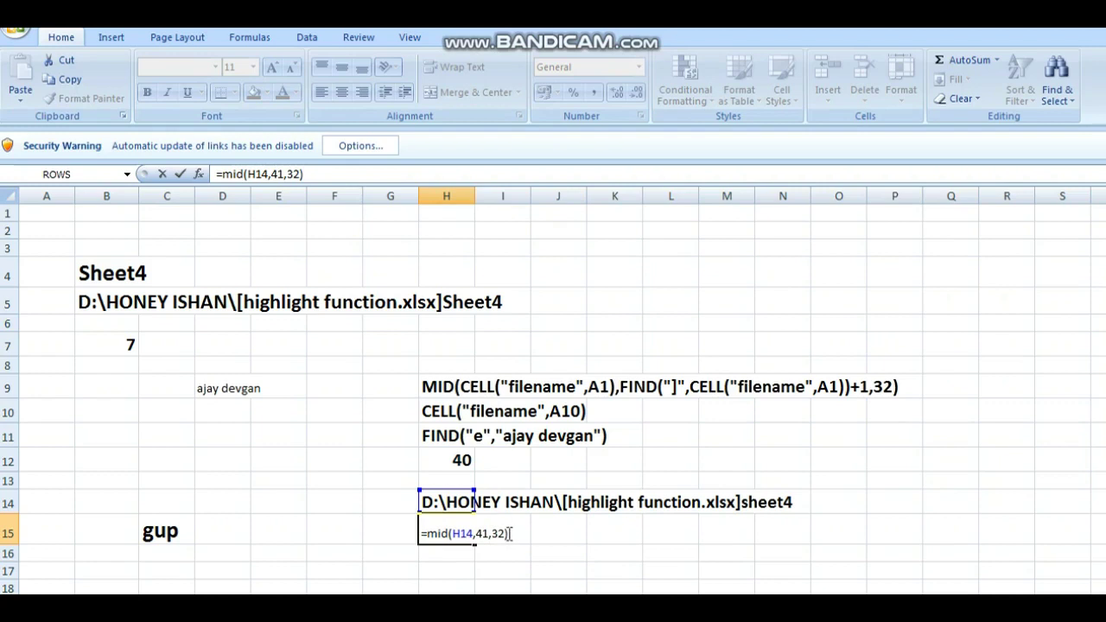
pyautogui.press('Left')
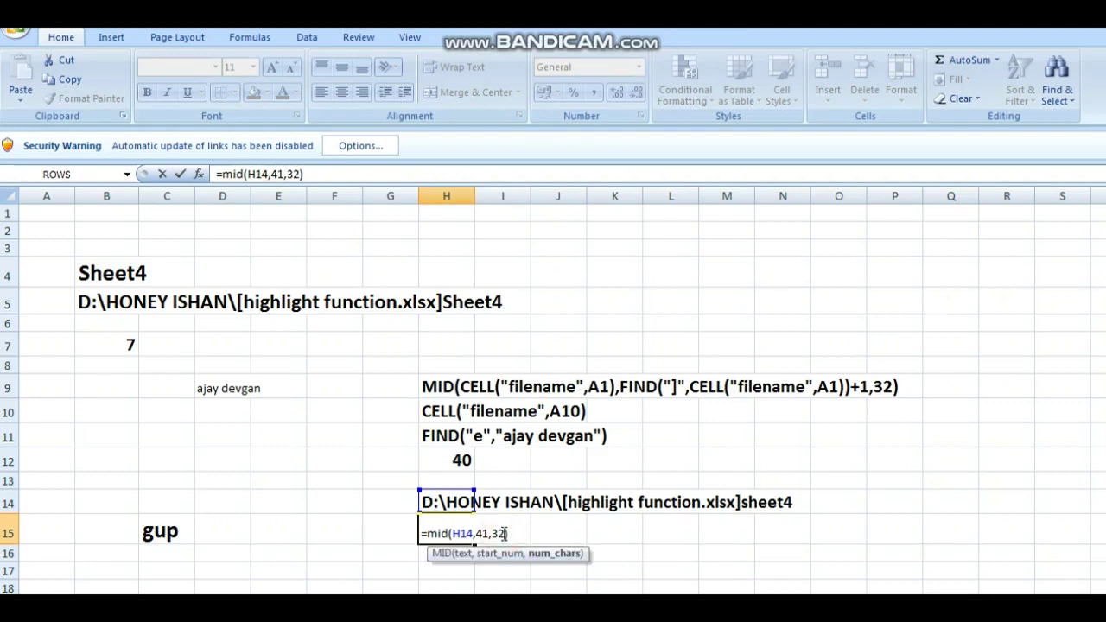
pyautogui.press('BackSpace')
pyautogui.press('BackSpace')
pyautogui.write('20')
pyautogui.press('Return')
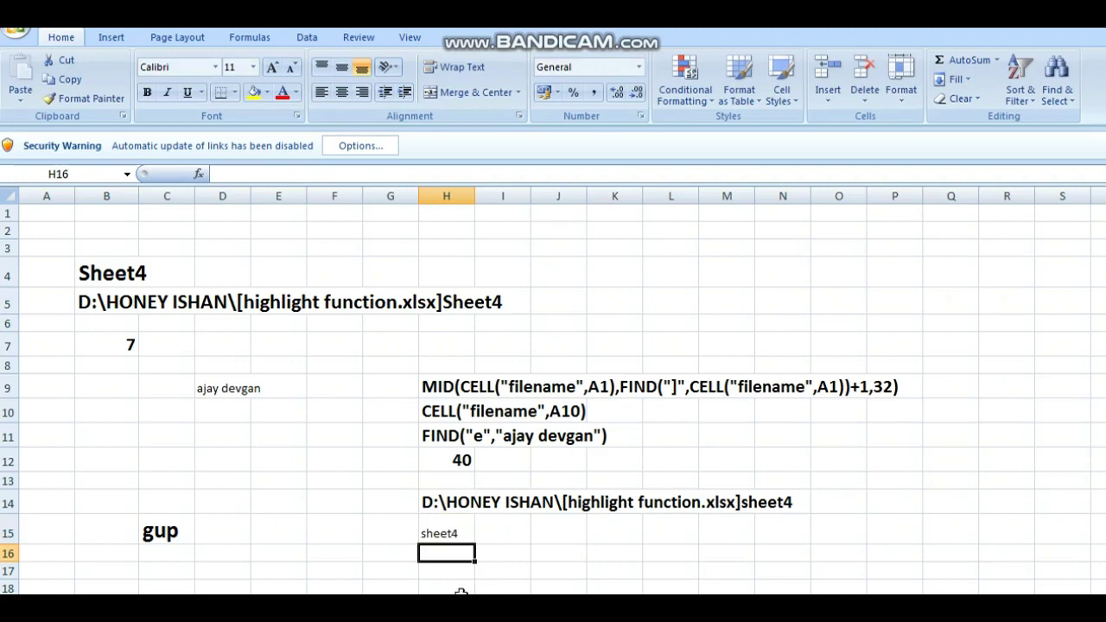
# Step: Make H15's sheet4 result bold at size 16, then open its MID formula for review
pyautogui.click(443, 534)
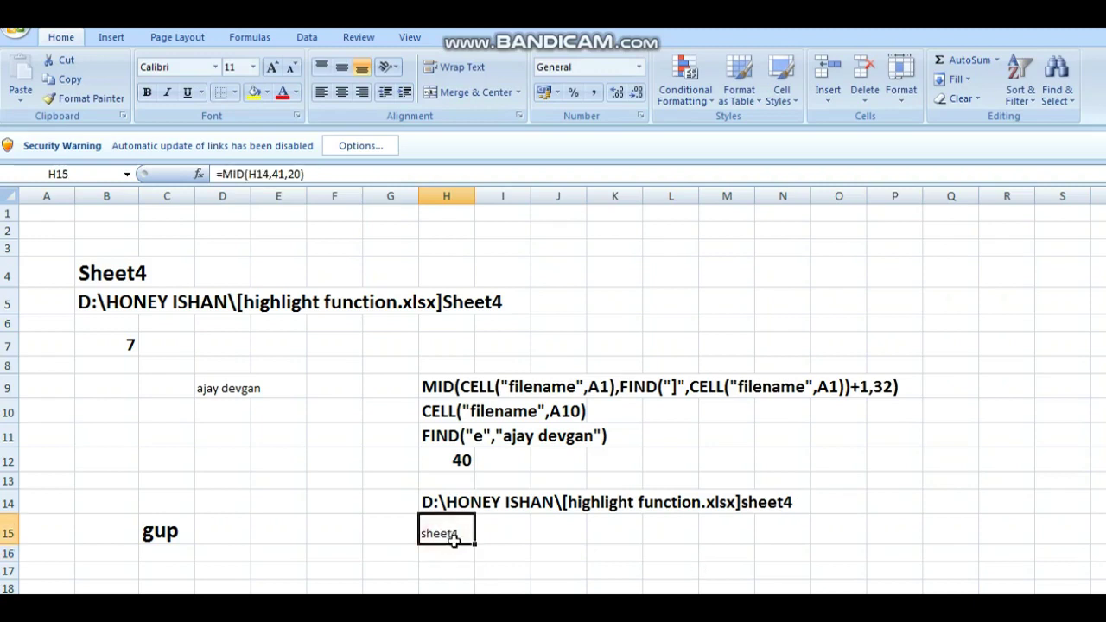
pyautogui.click(147, 93)
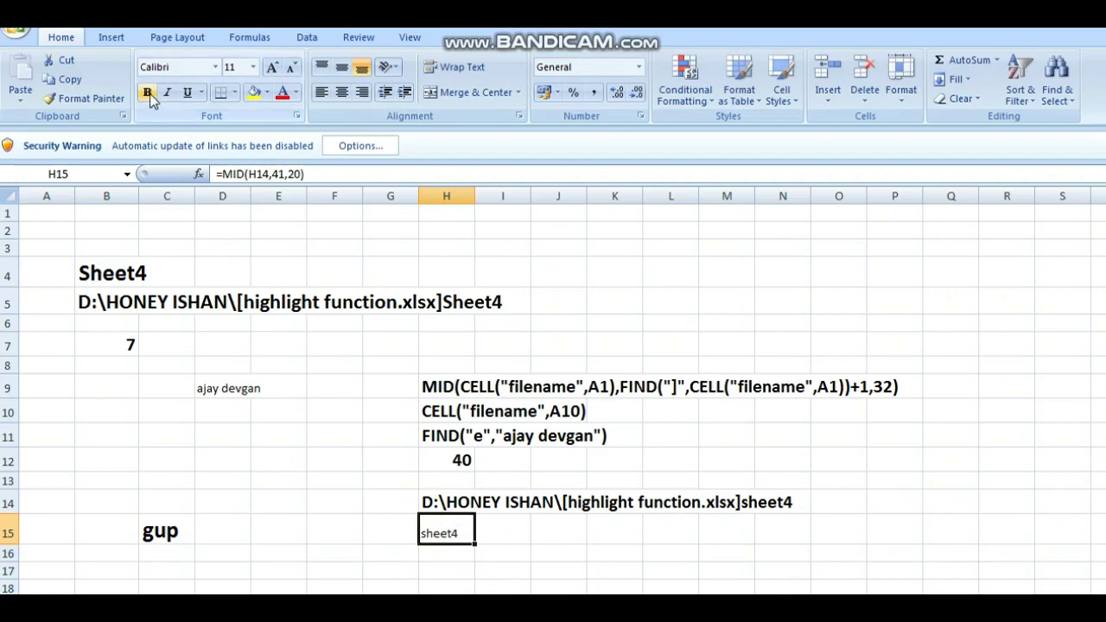
pyautogui.click(272, 67)
pyautogui.click(272, 66)
pyautogui.click(272, 66)
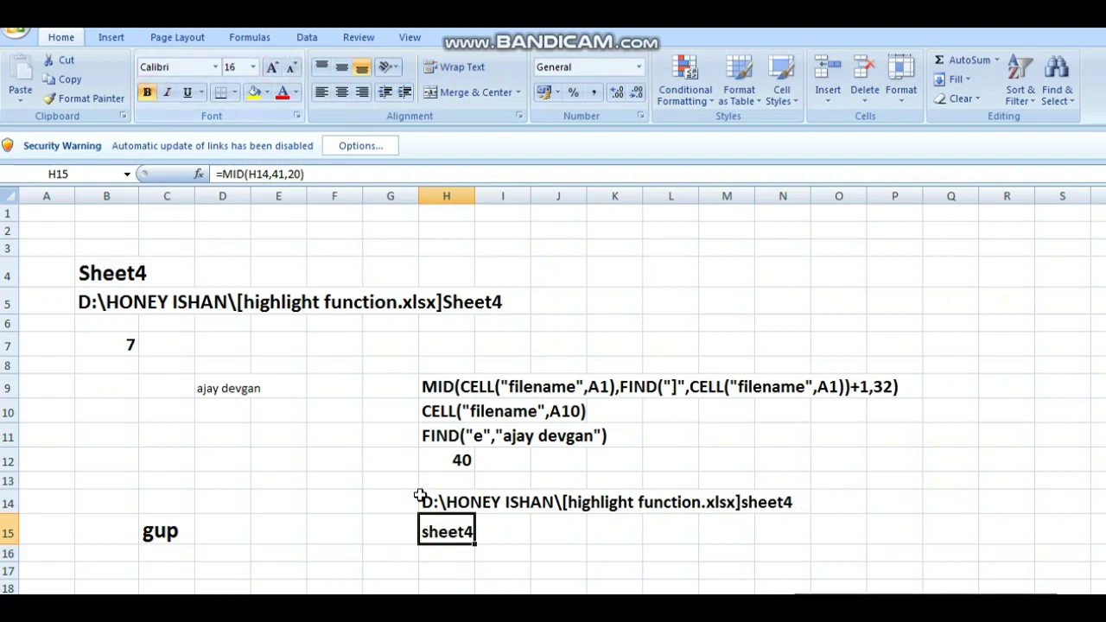
pyautogui.doubleClick(447, 529)
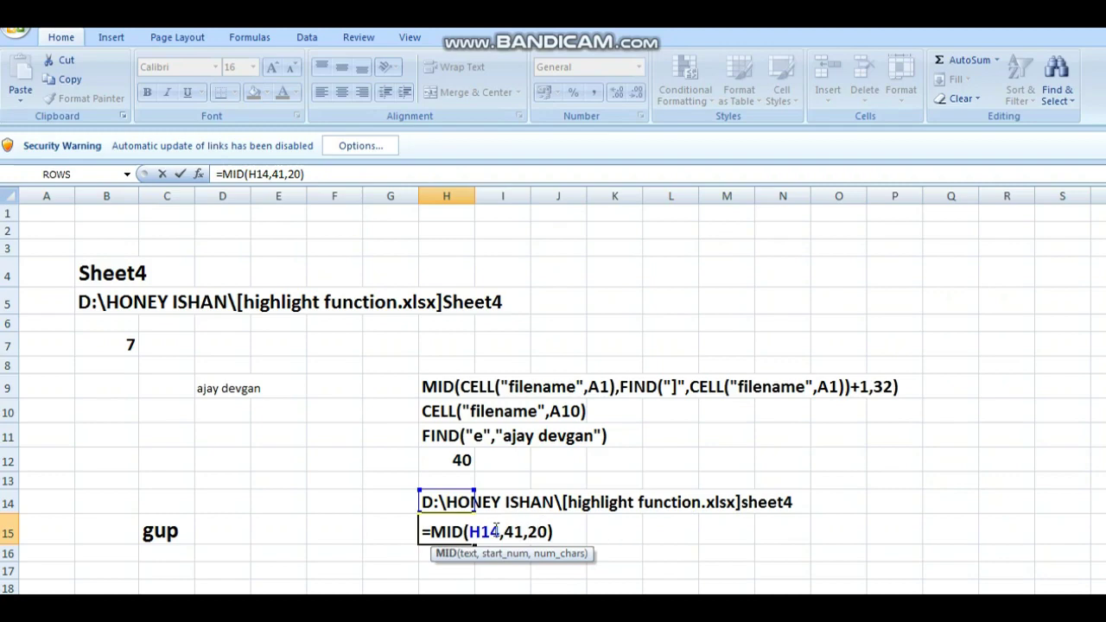
# Step: Exit H15 without changing its MID formula so it shows sheet4 again
pyautogui.press('Return')
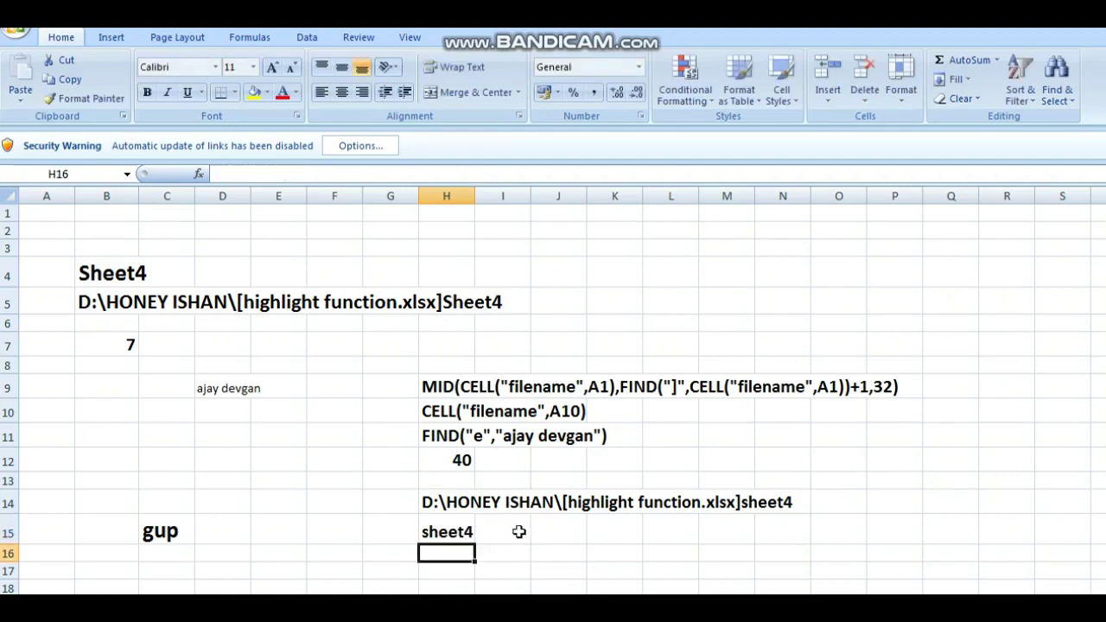